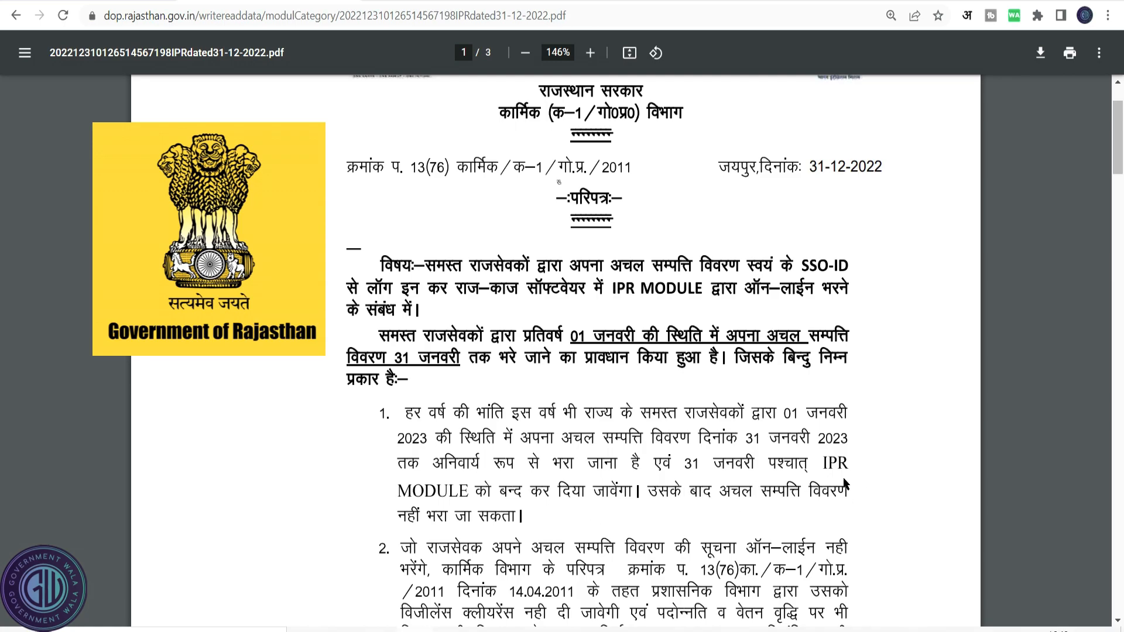
# Read through the circular on filing the immovable property return via the IPR module.
pyautogui.scroll(-2, 846, 484)
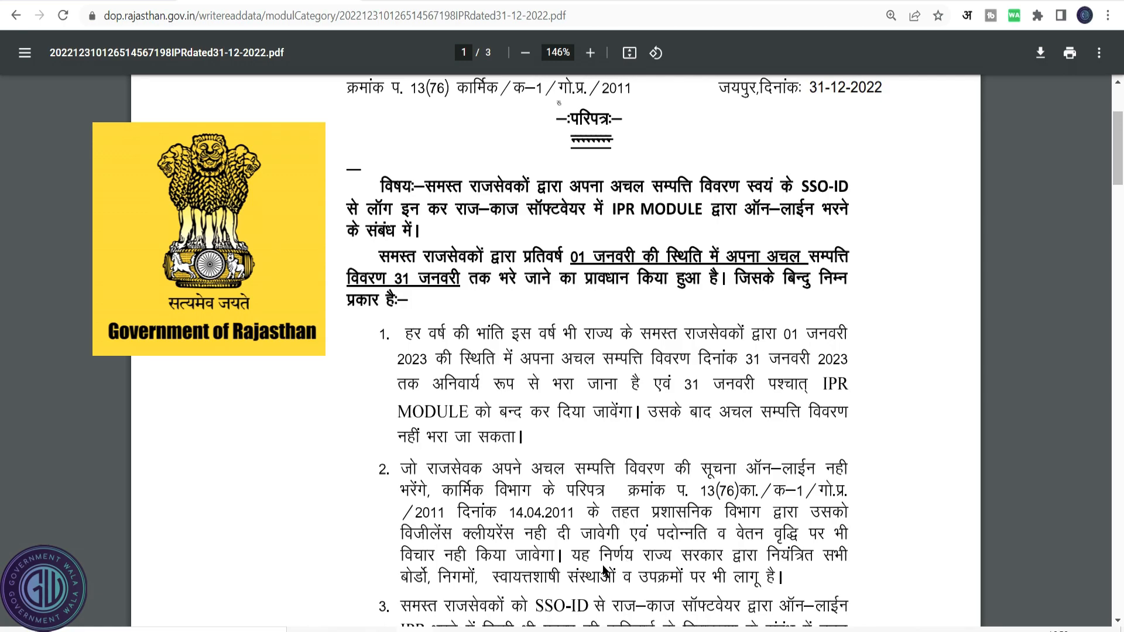
pyautogui.scroll(-2, 635, 611)
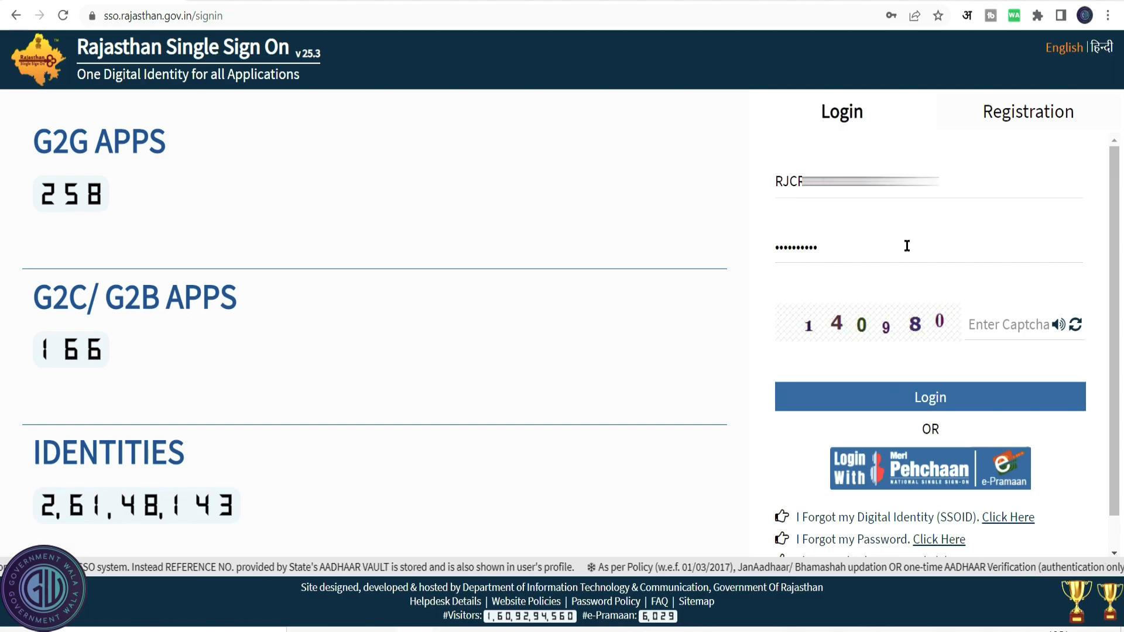
# Enter the captcha verification code and log in to Rajasthan Single Sign On.
pyautogui.click(995, 325)
pyautogui.write('140980')
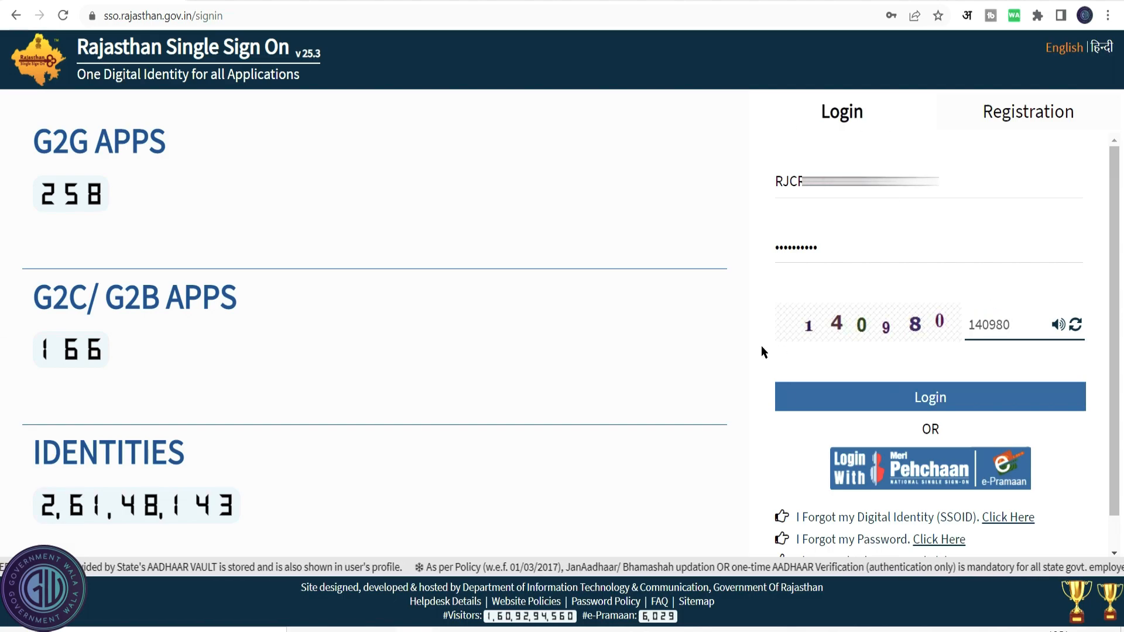
pyautogui.click(911, 399)
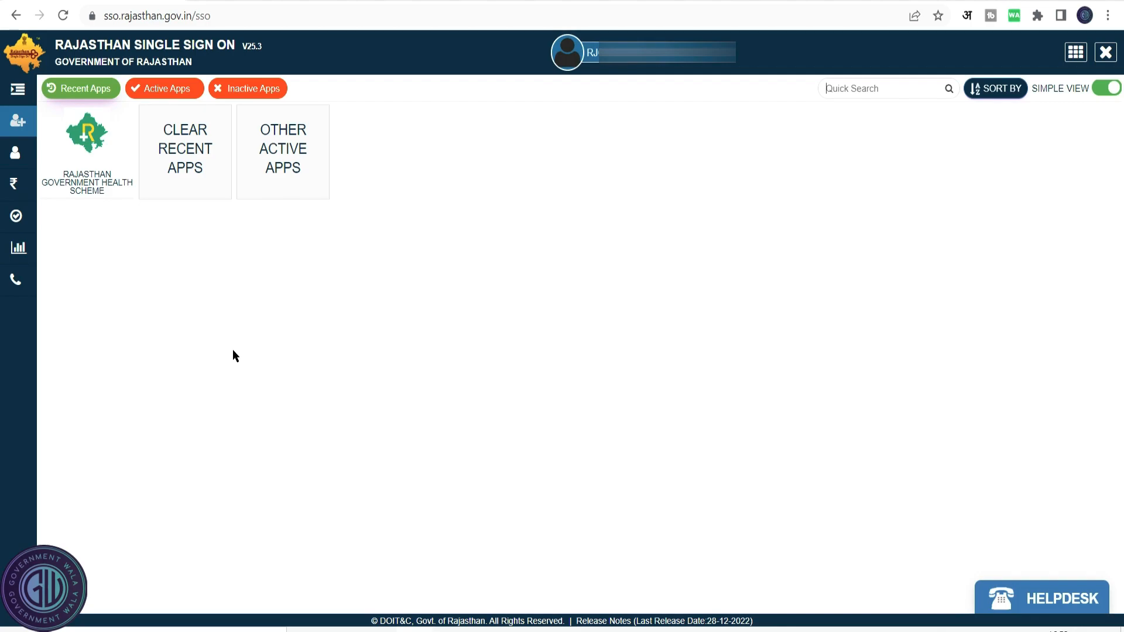
# Show the other active apps and quick-search them for rajkaj.
pyautogui.click(288, 155)
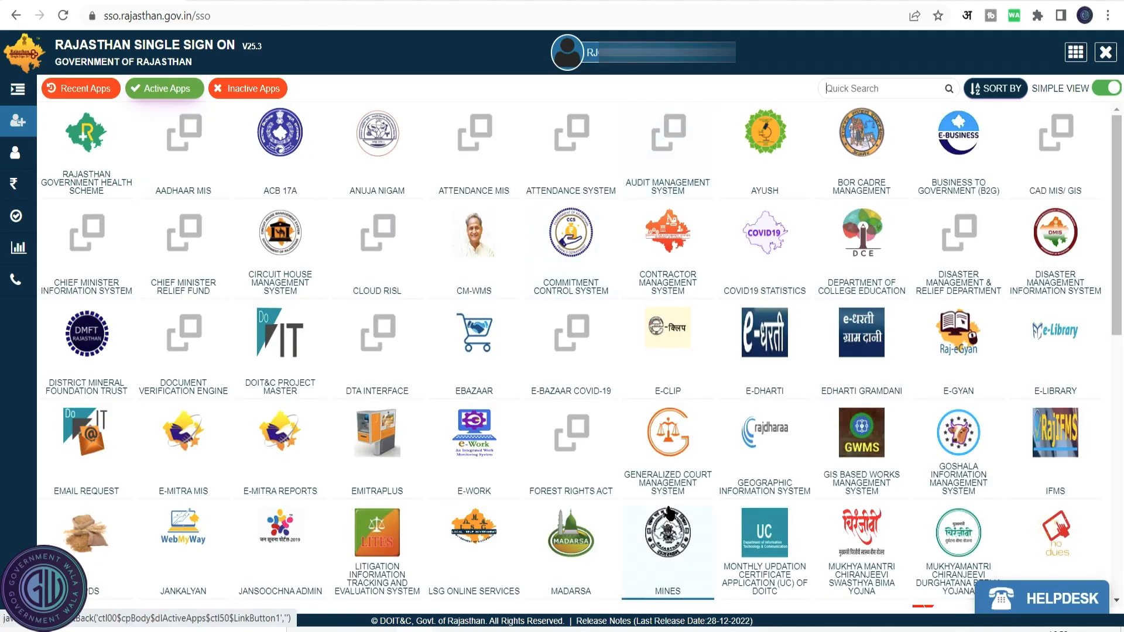
pyautogui.click(848, 88)
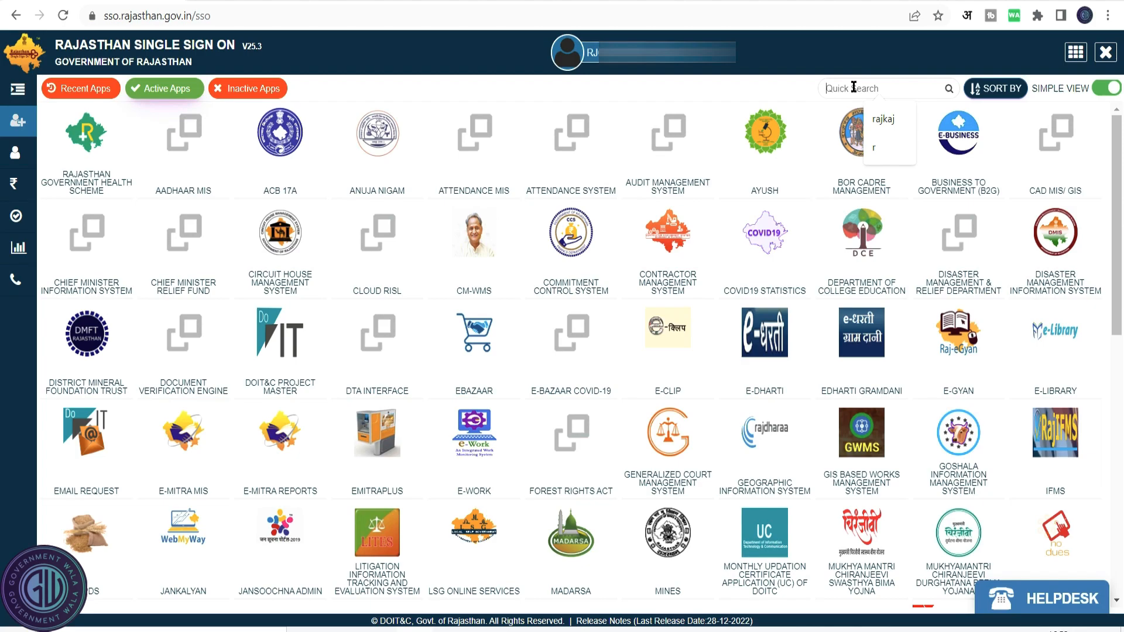
pyautogui.click(884, 119)
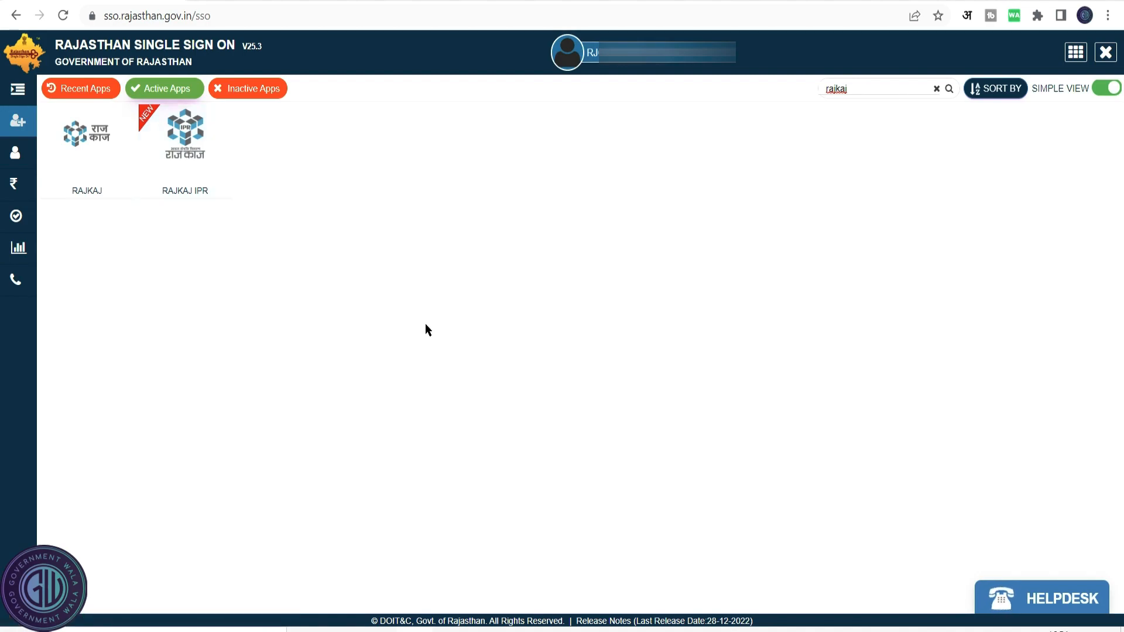
# Open the RAJKAJ app and choose the IPR module.
pyautogui.click(192, 150)
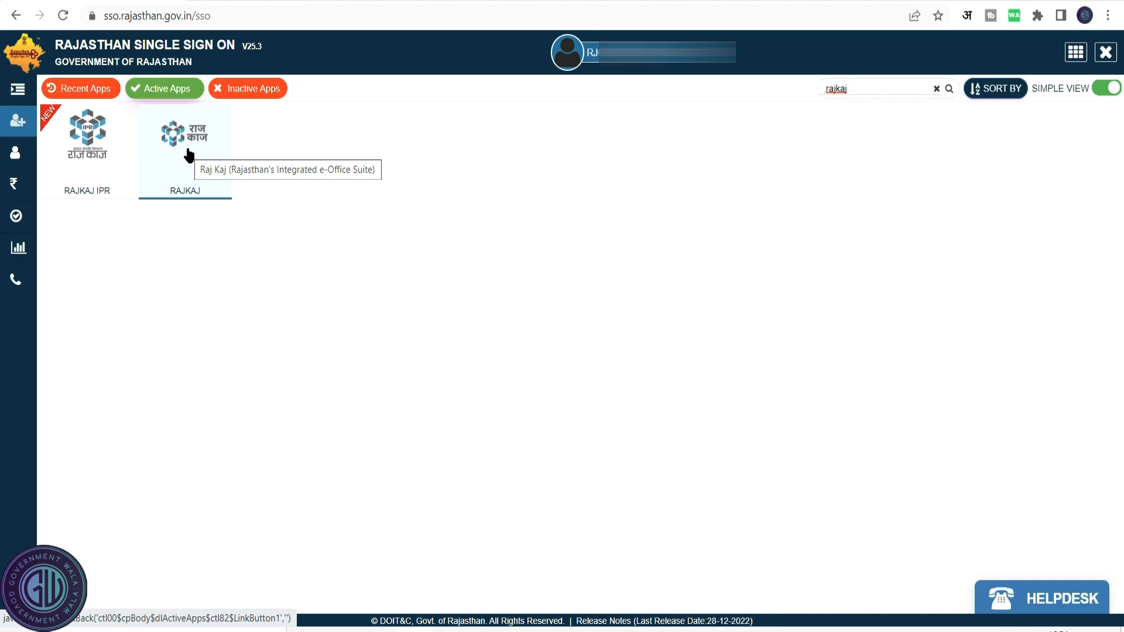
pyautogui.click(186, 155)
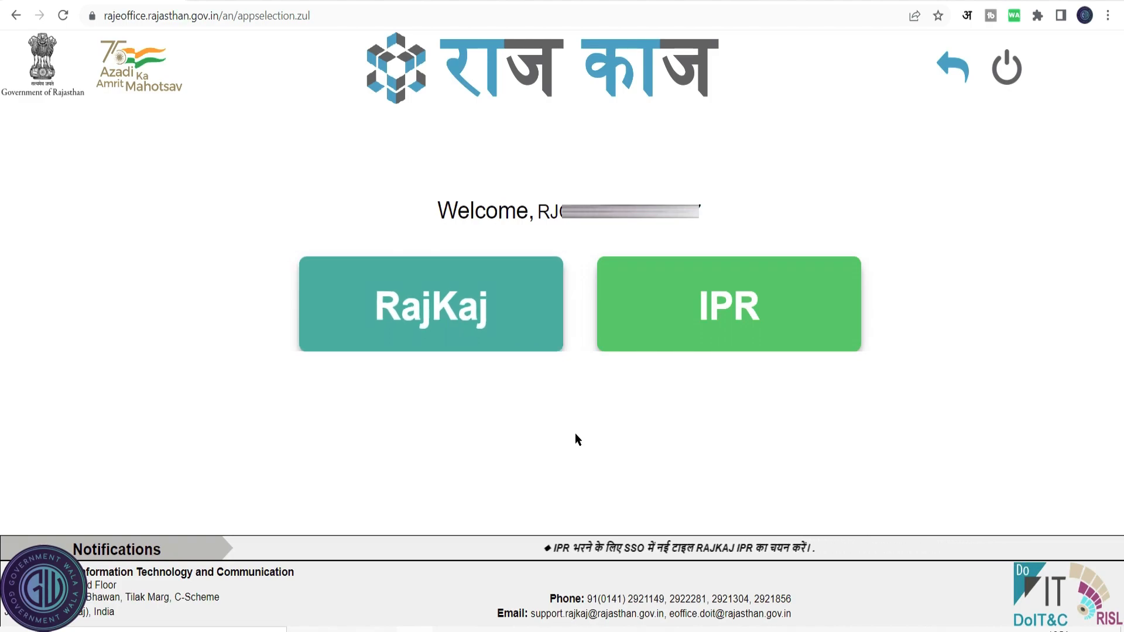
pyautogui.click(762, 327)
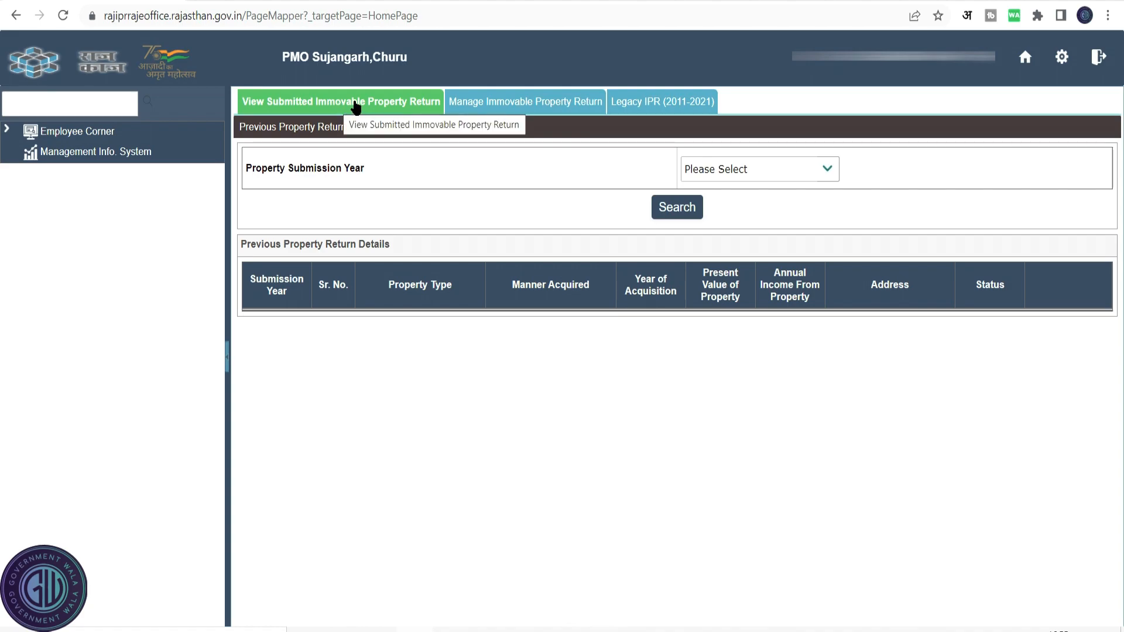
# Browse the submission-year options and the View Submitted, Legacy IPR and Manage Immovable Property Return sections.
pyautogui.click(818, 172)
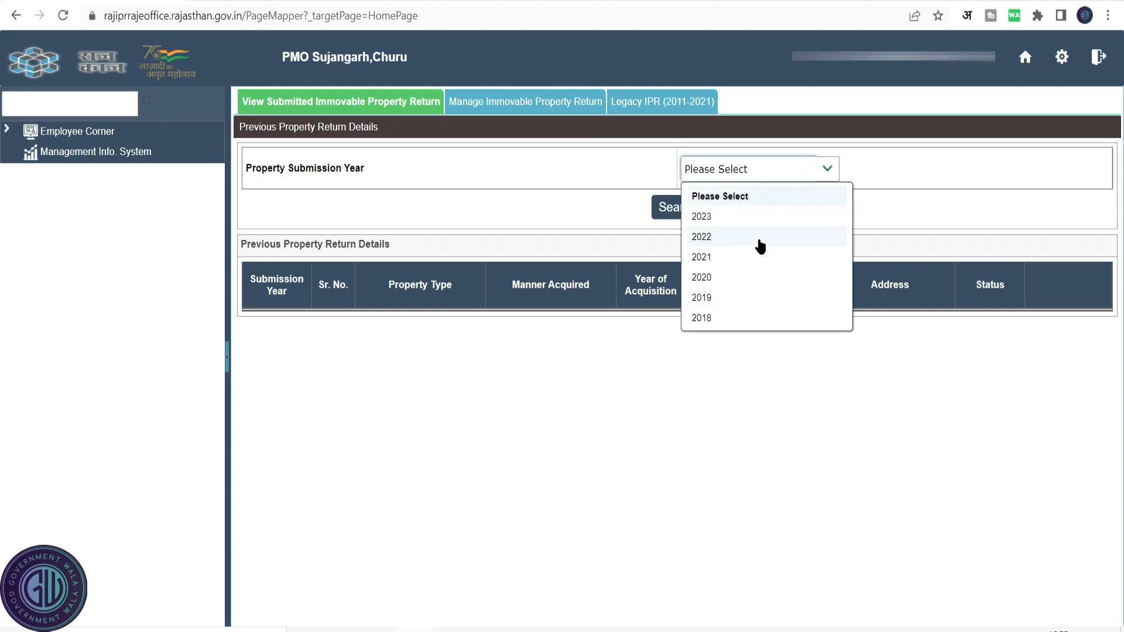
pyautogui.click(550, 391)
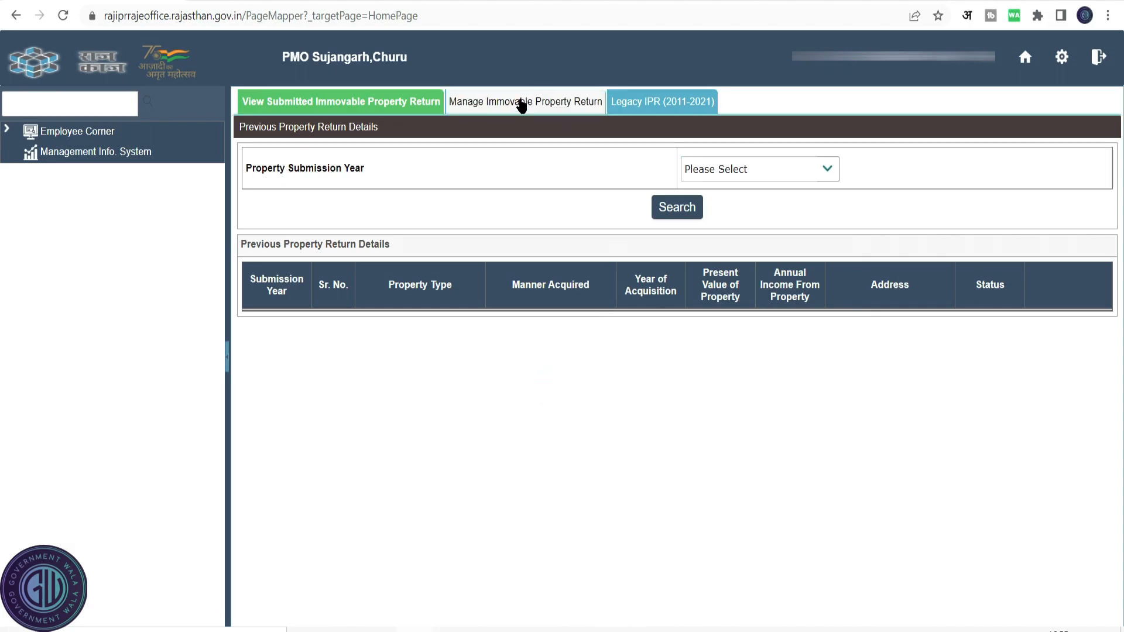
pyautogui.click(522, 104)
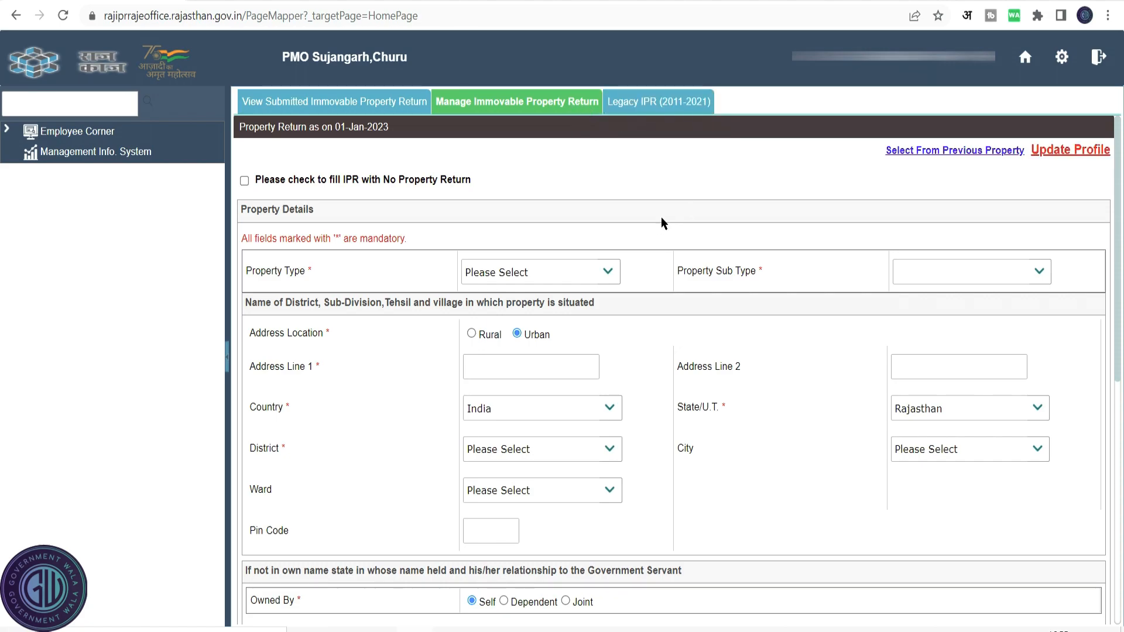
pyautogui.click(687, 103)
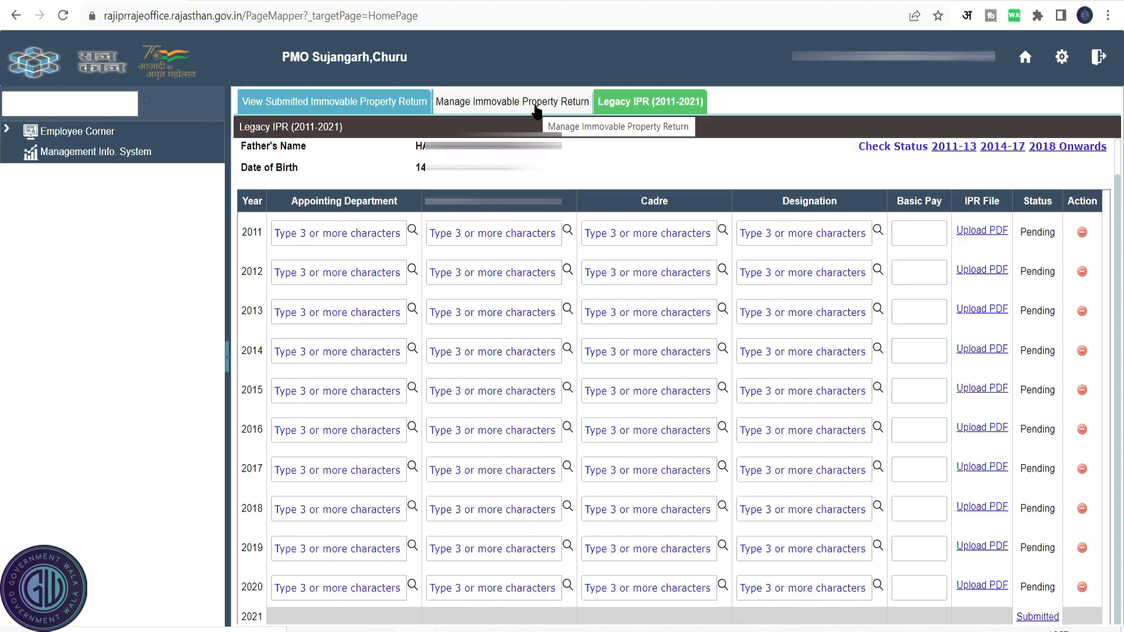
pyautogui.click(505, 104)
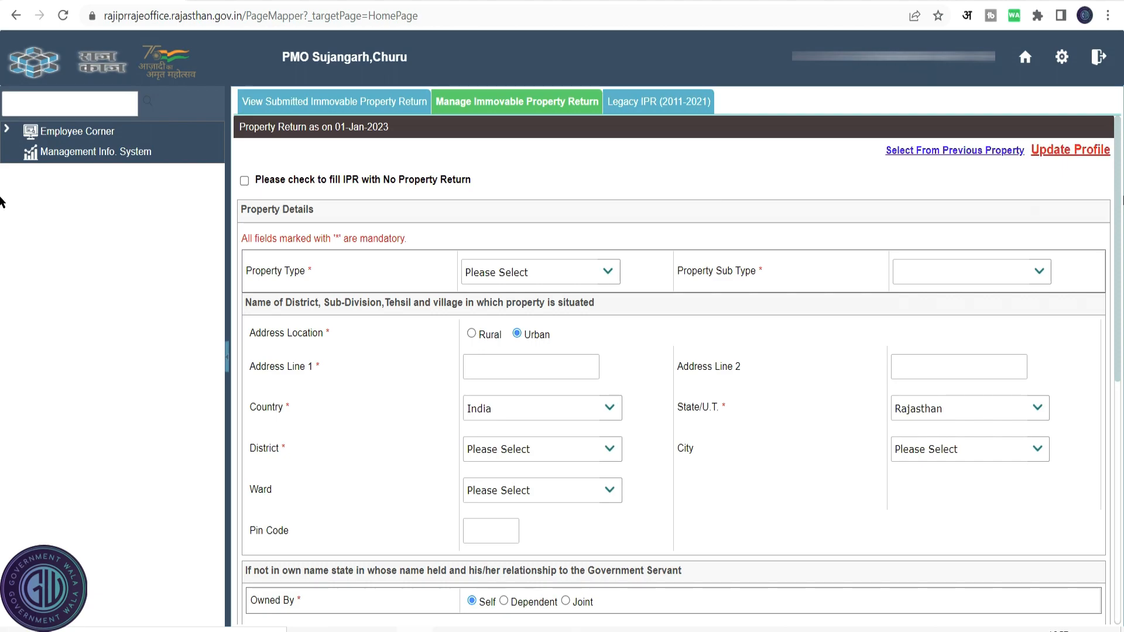
# Open Update Profile and edit the father's name in Hindi.
pyautogui.click(1095, 154)
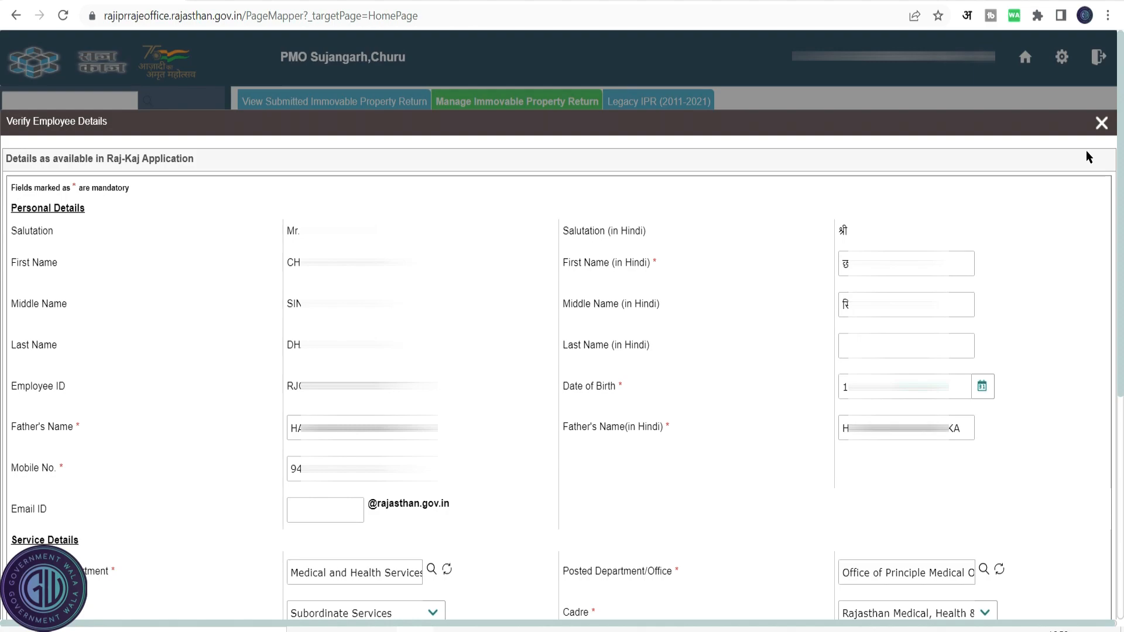
pyautogui.doubleClick(951, 427)
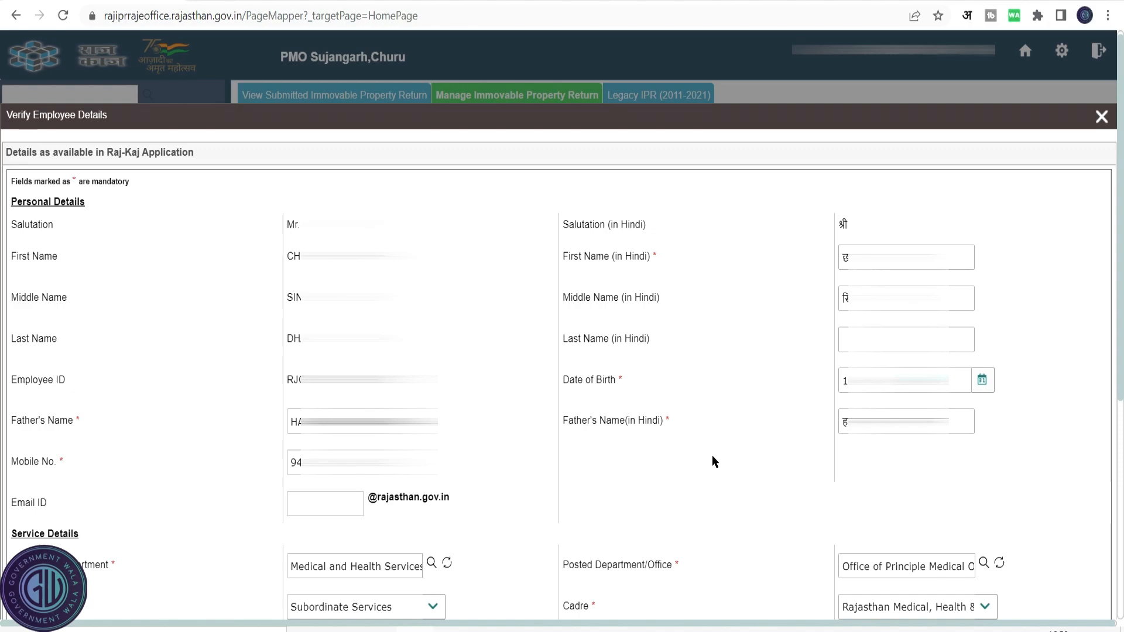
# Search departments for medical and hea and set the appointing department to Medical and Health Services.
pyautogui.click(431, 563)
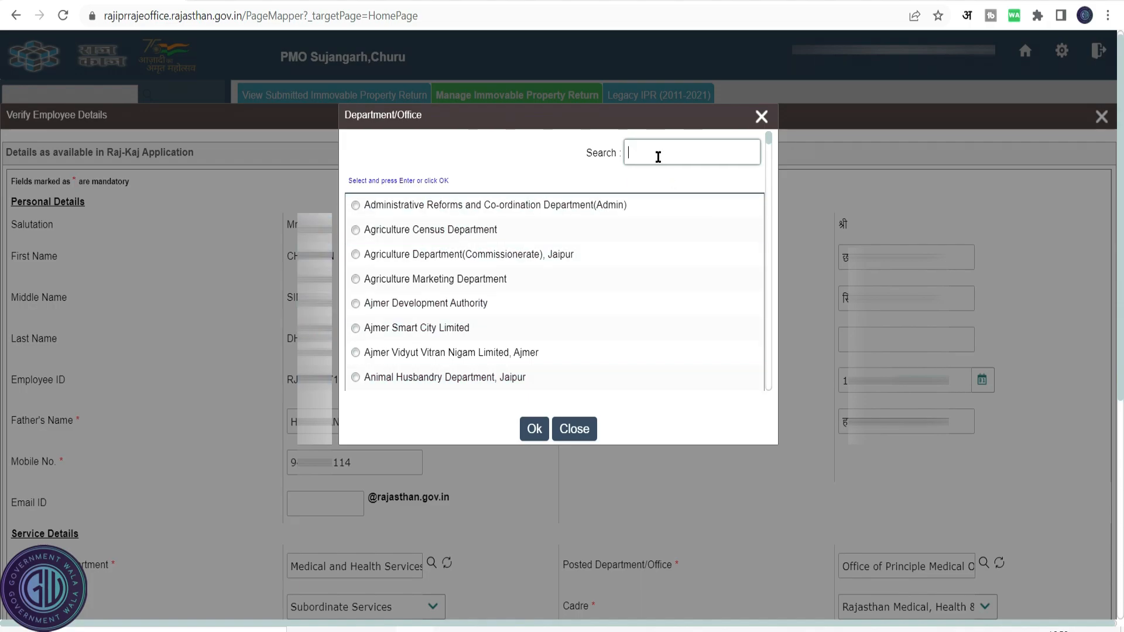
pyautogui.write('medical and hea')
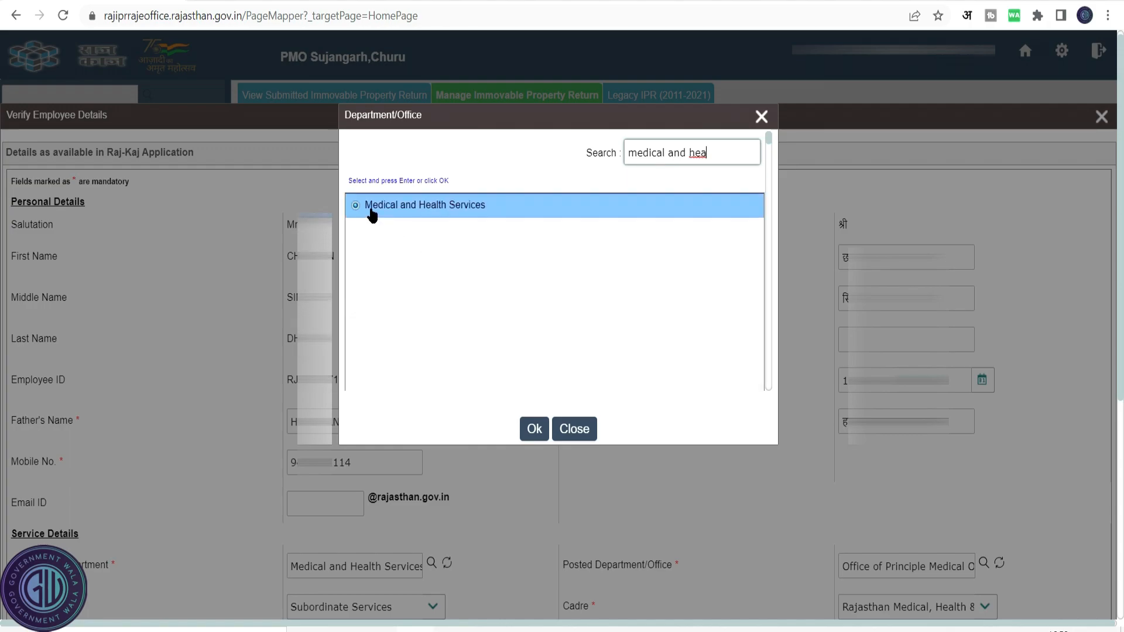
pyautogui.click(528, 430)
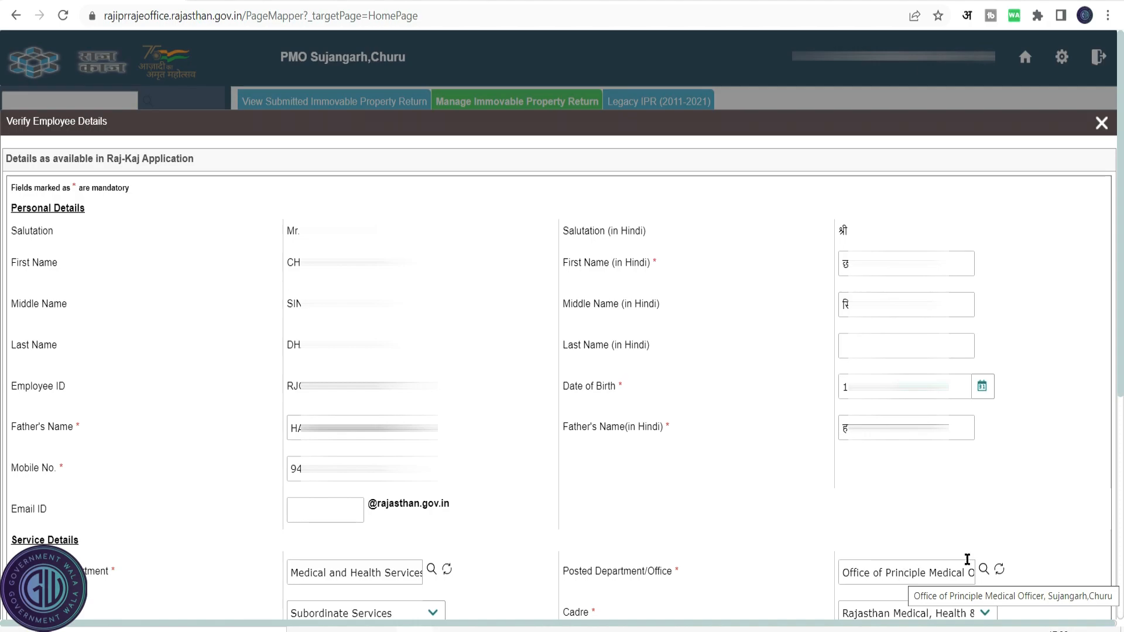
# Set the posted department/office to Office of Principle Medical Officer, Sujangarh, Churu by searching all office types.
pyautogui.click(984, 570)
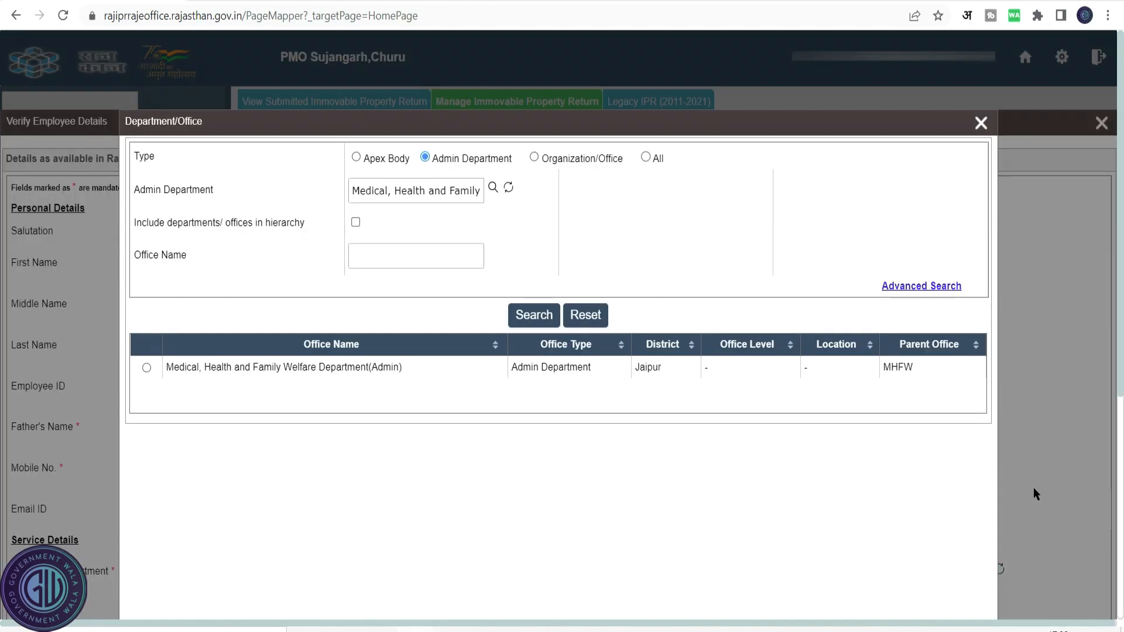
pyautogui.click(357, 156)
pyautogui.click(425, 157)
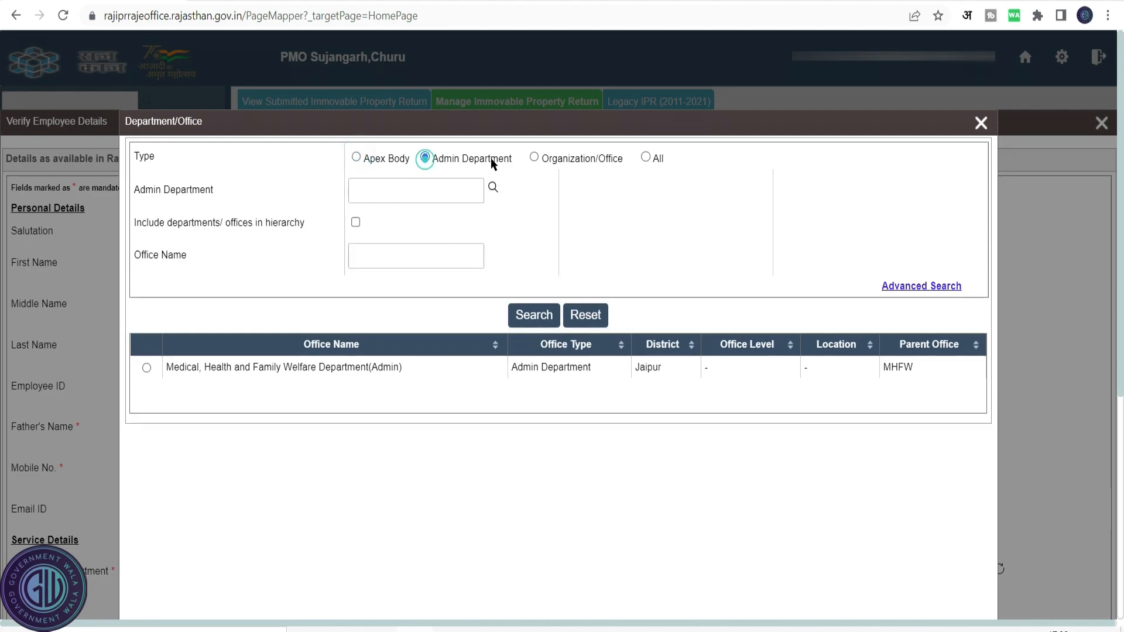
pyautogui.click(533, 158)
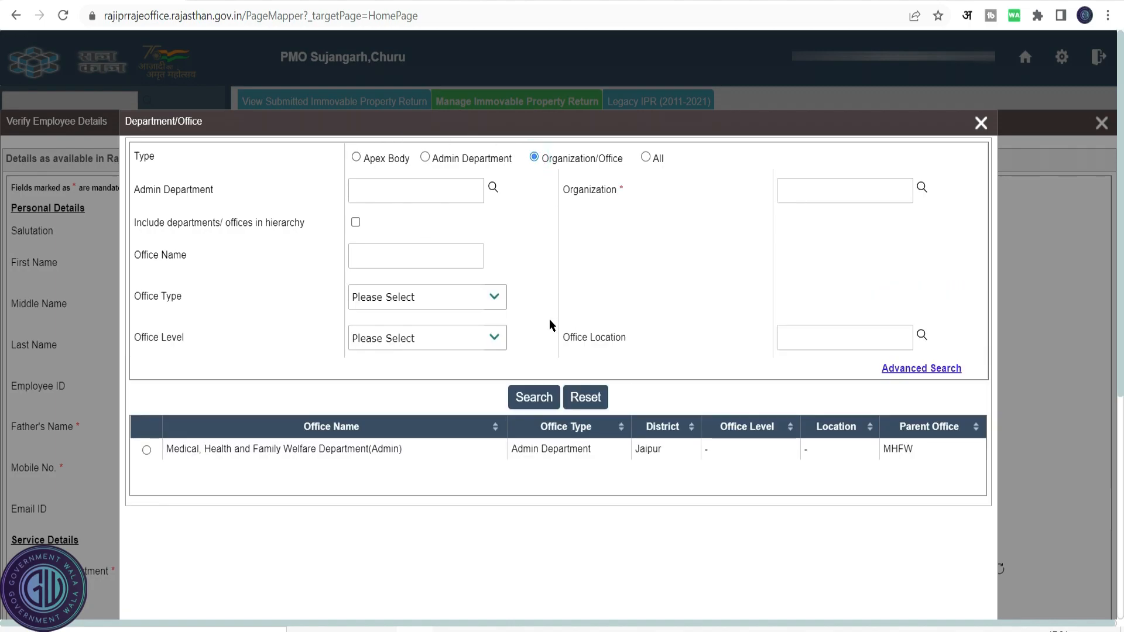
pyautogui.click(649, 161)
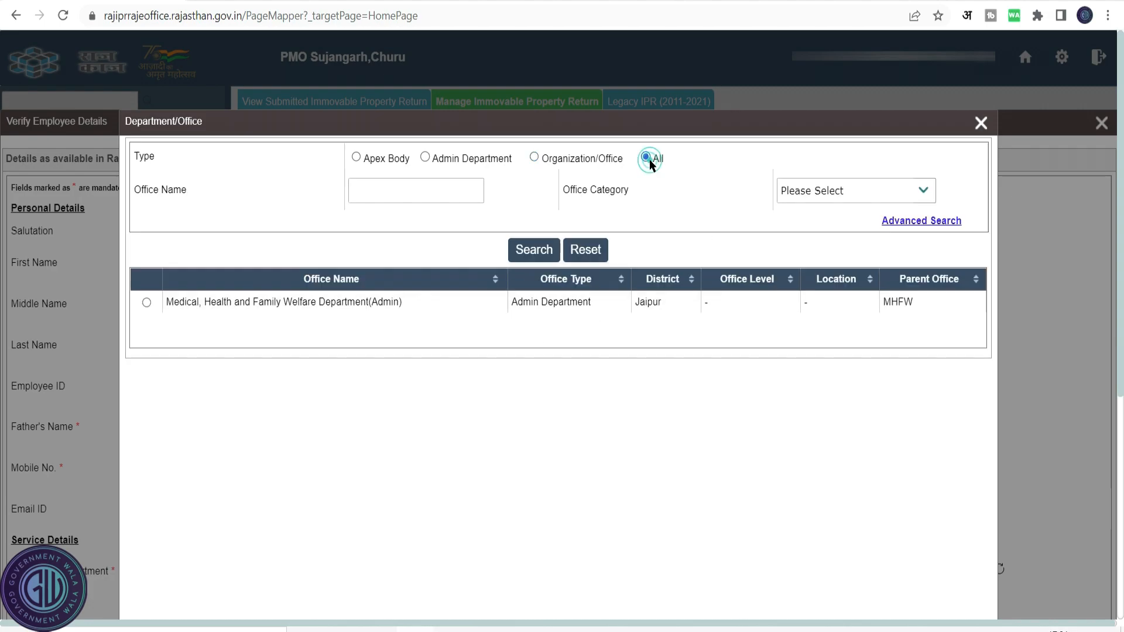
pyautogui.click(399, 187)
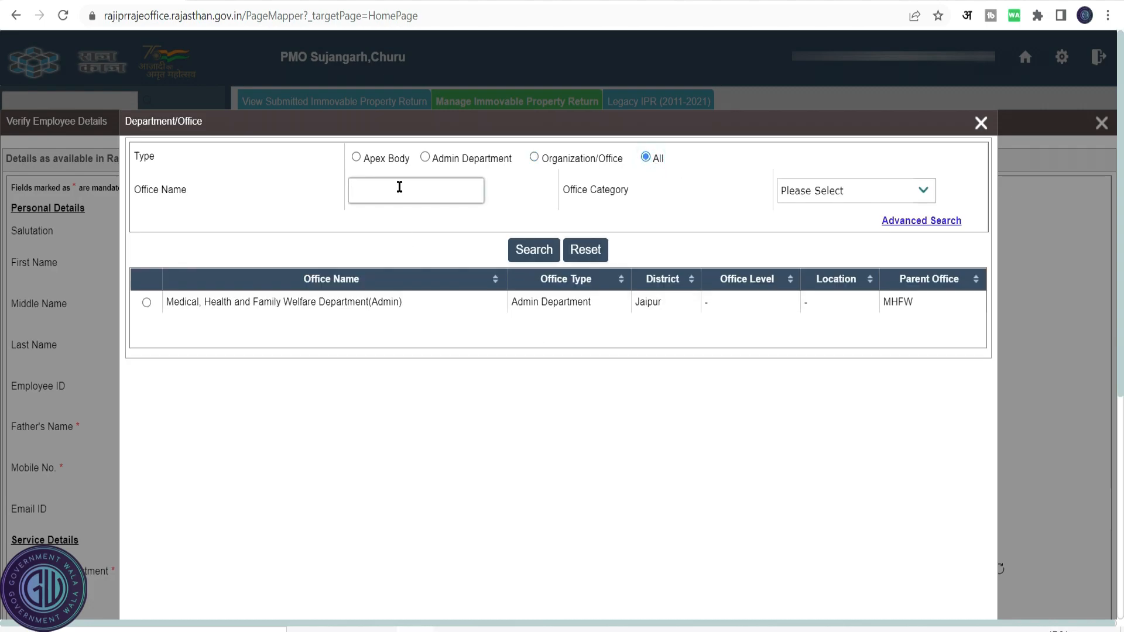
pyautogui.write('Office of Principle Medical Officer, Sujangarh,Churu')
pyautogui.click(534, 250)
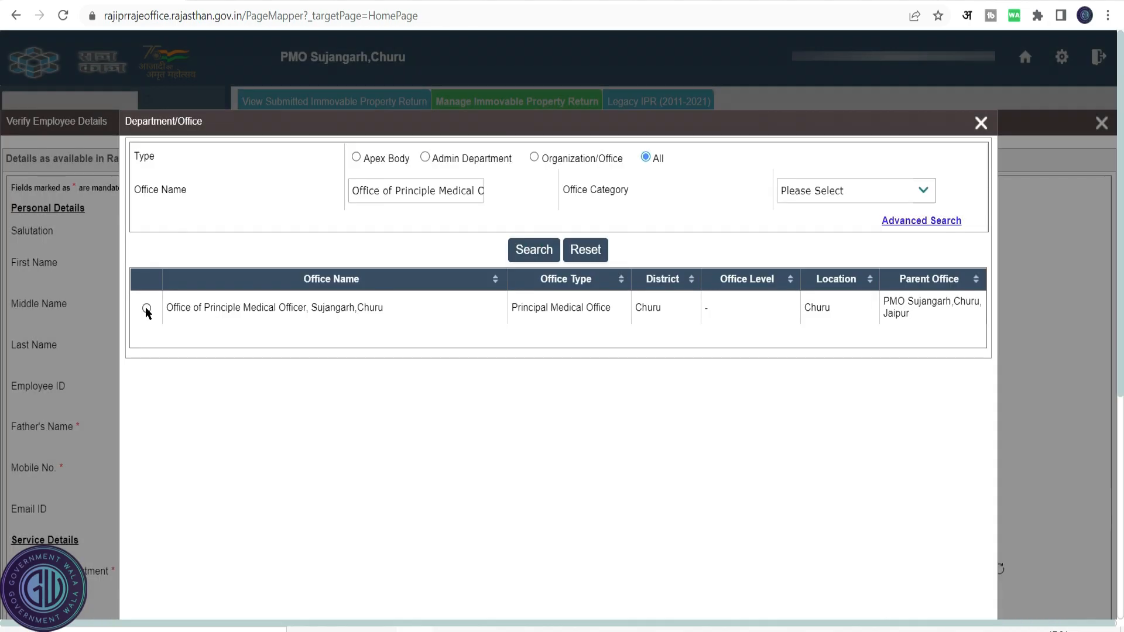
pyautogui.click(146, 309)
pyautogui.scroll(-2, 553, 468)
pyautogui.scroll(1, 545, 527)
pyautogui.click(544, 561)
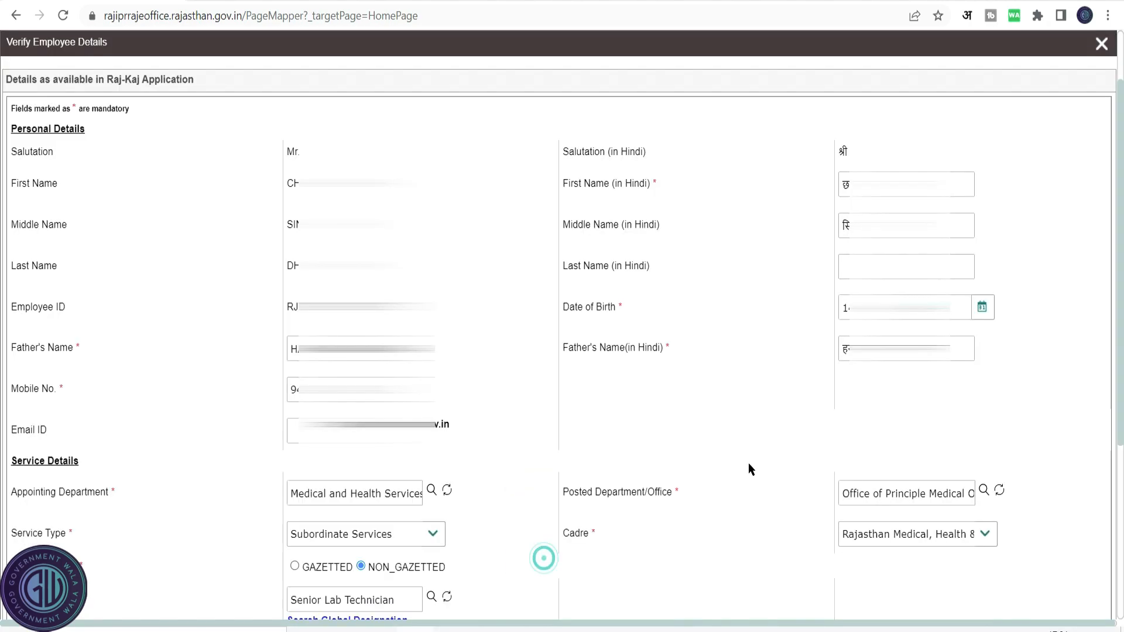
# Review the service type and cadre options in the service details.
pyautogui.scroll(-5, 664, 383)
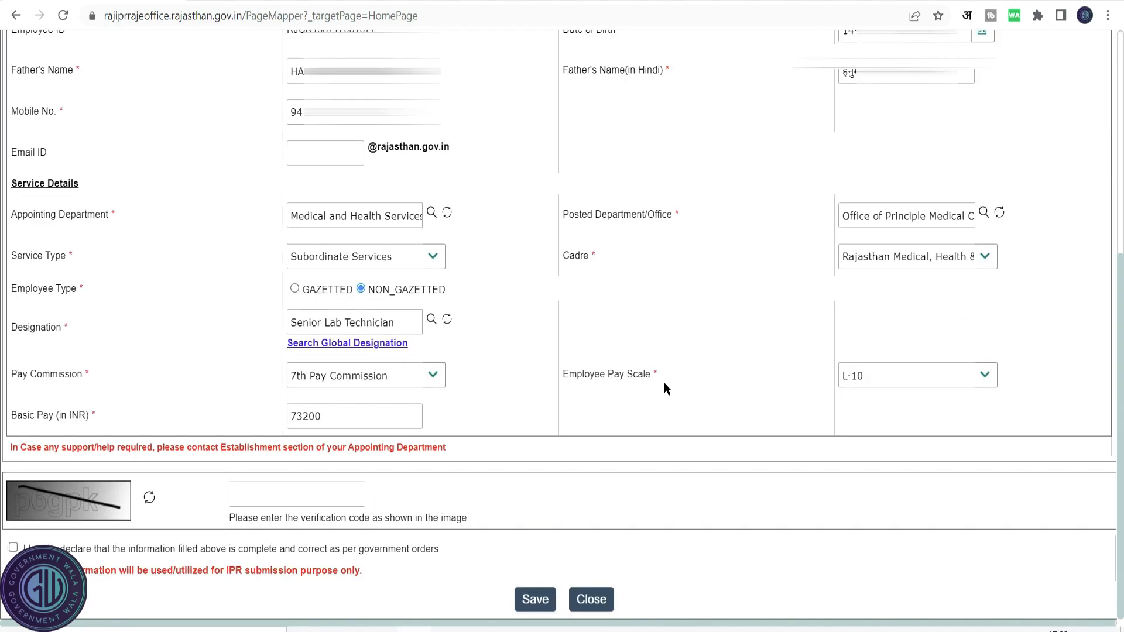
pyautogui.click(435, 259)
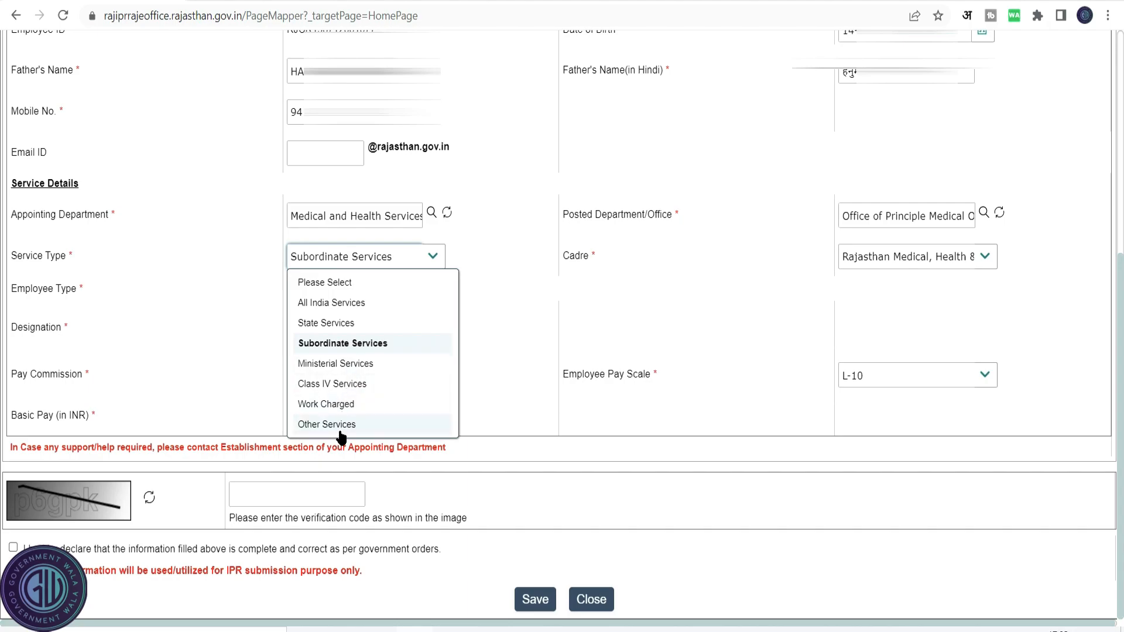
pyautogui.click(665, 321)
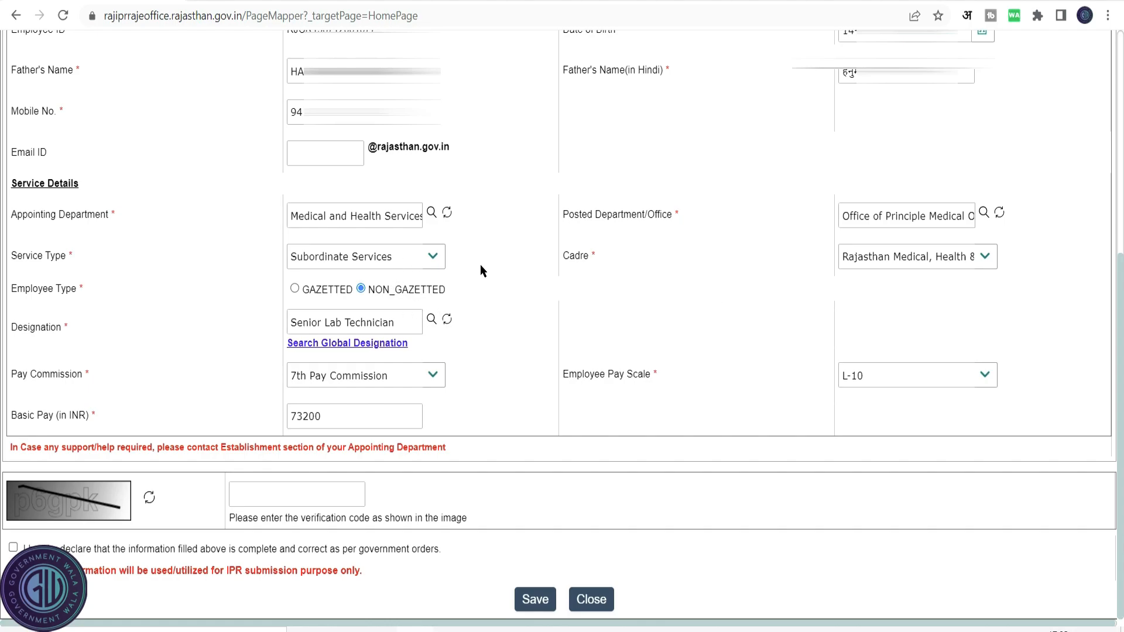
pyautogui.click(988, 259)
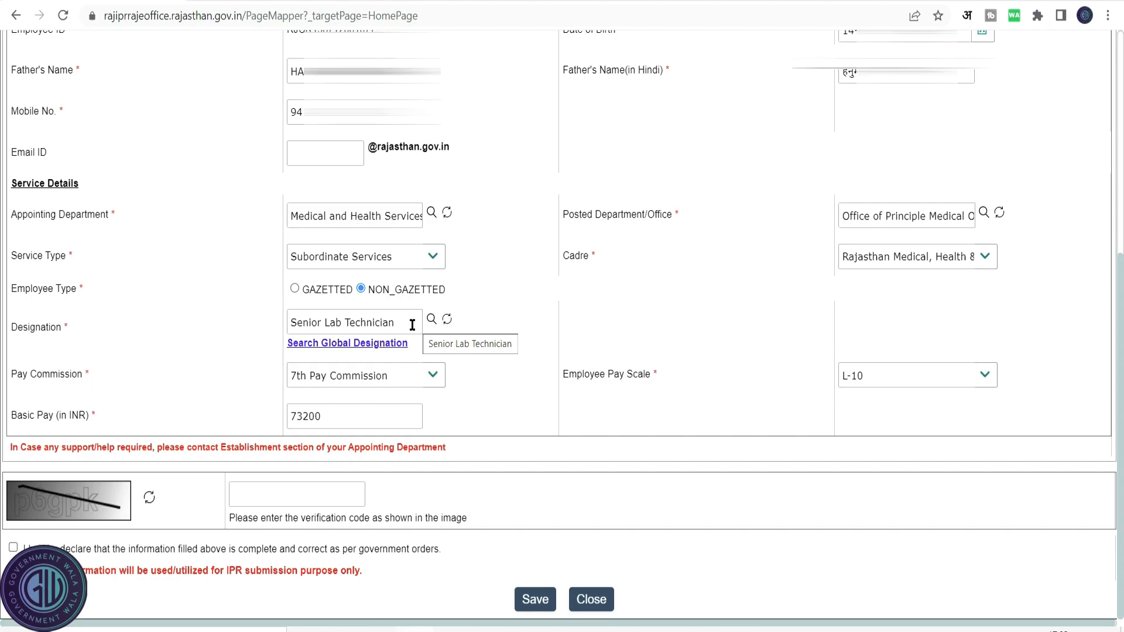
# Search designations for senior technical and set the designation to Senior Technical Assistant.
pyautogui.click(432, 319)
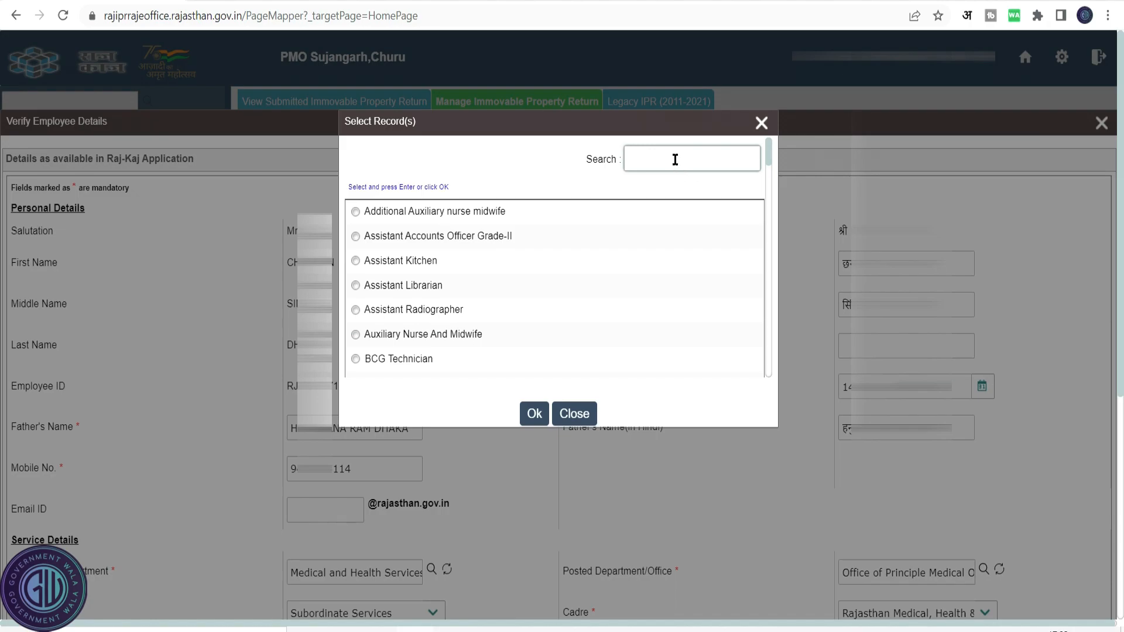
pyautogui.write('senior technical')
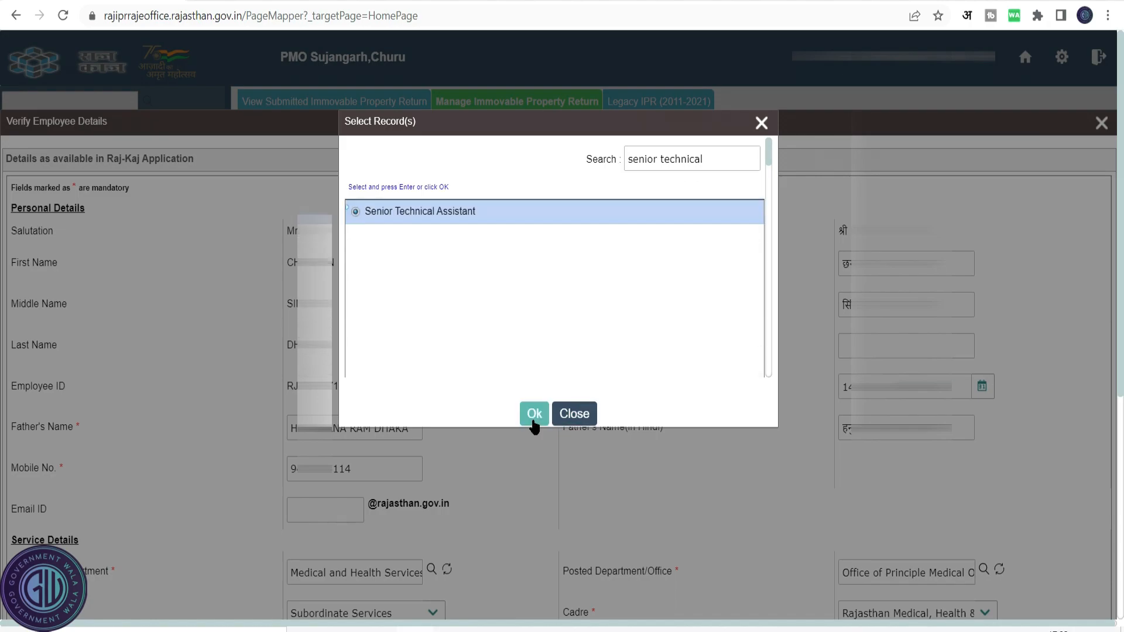
pyautogui.click(534, 415)
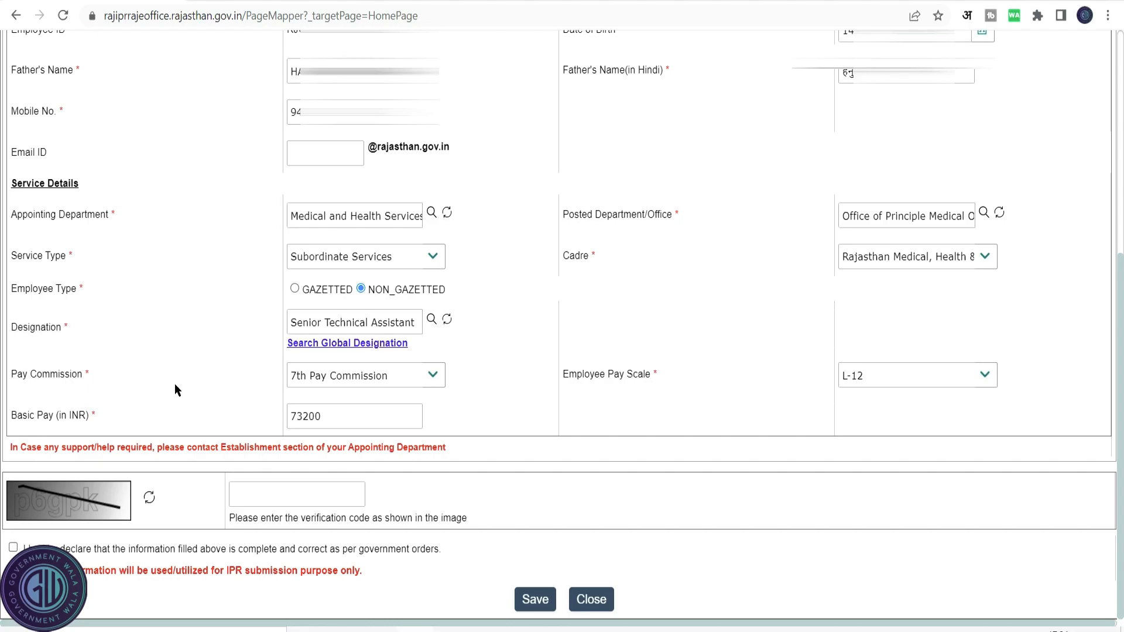
pyautogui.click(442, 381)
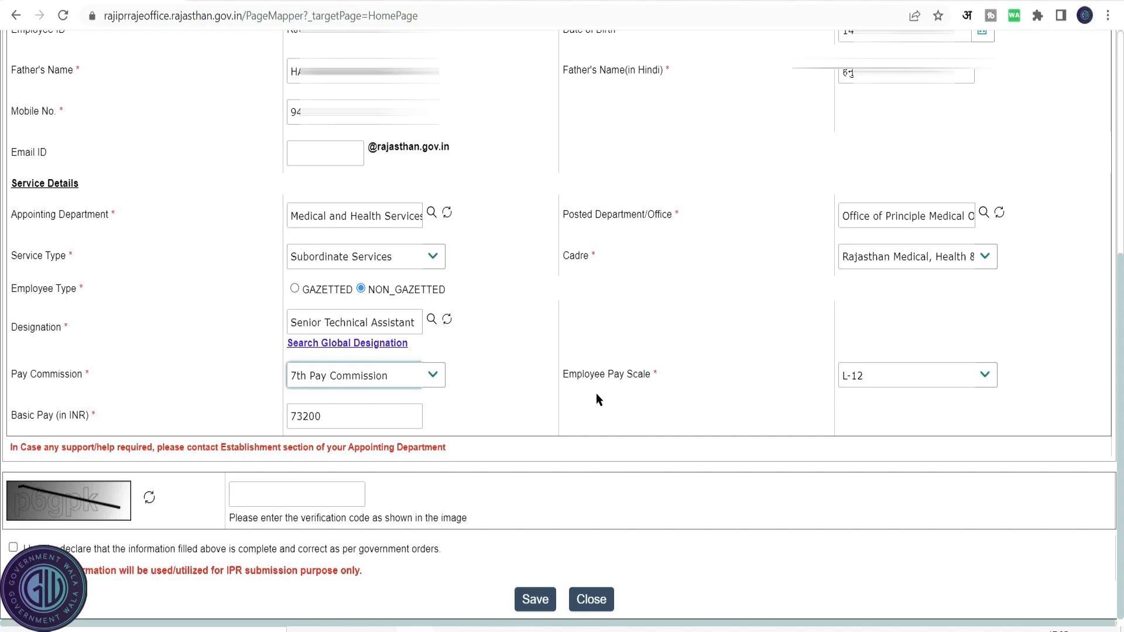
# Set the employee pay scale to L-12 and the basic pay to 75400.
pyautogui.click(987, 380)
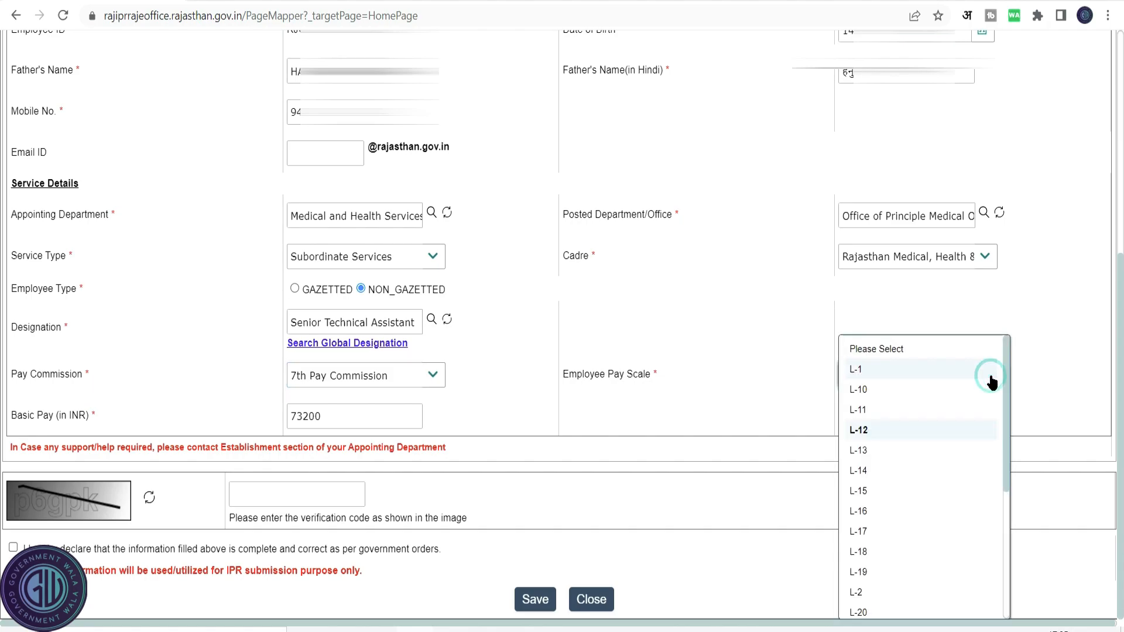
pyautogui.click(944, 432)
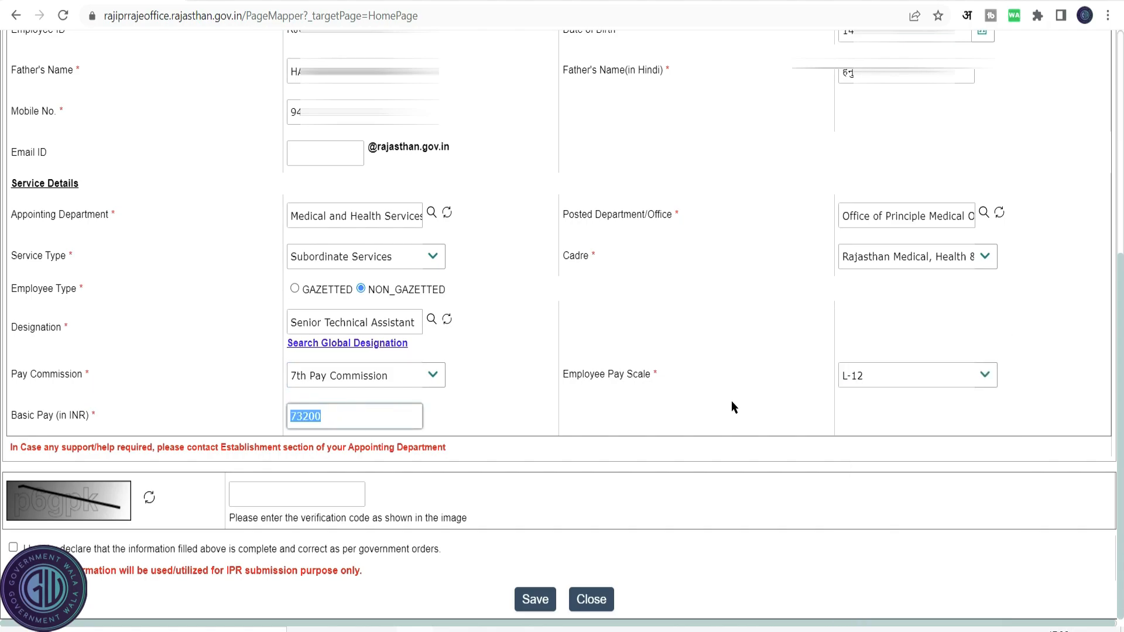
pyautogui.write('75400')
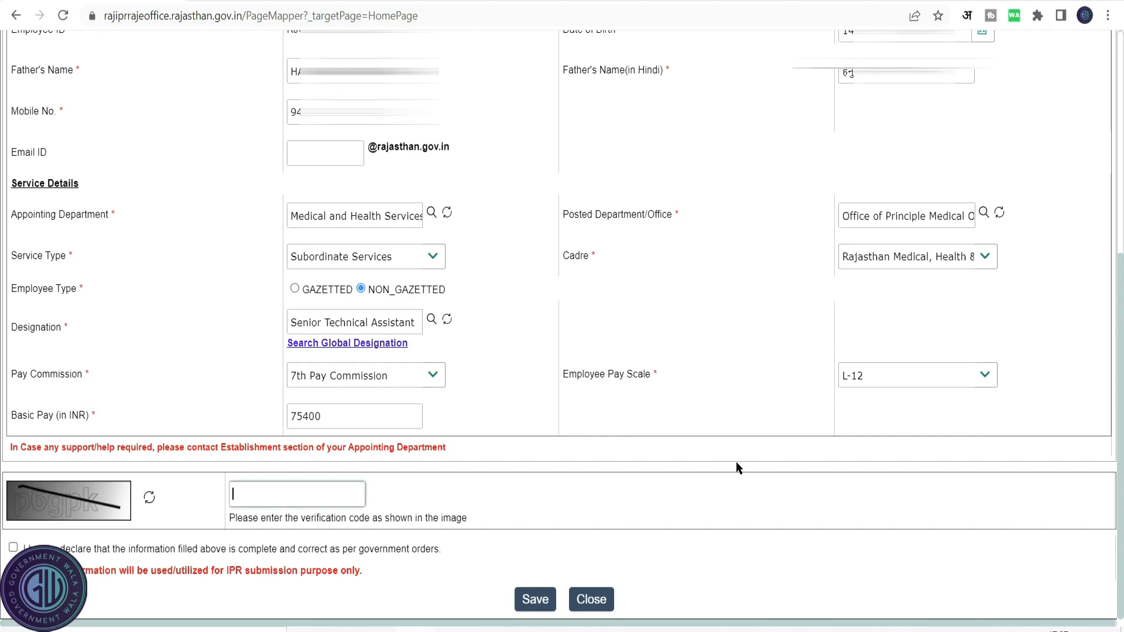
# Enter the image verification code, accept the declaration, and save the updated profile.
pyautogui.write('p6gpk')
pyautogui.press('Tab')
pyautogui.press('space')
pyautogui.click(535, 600)
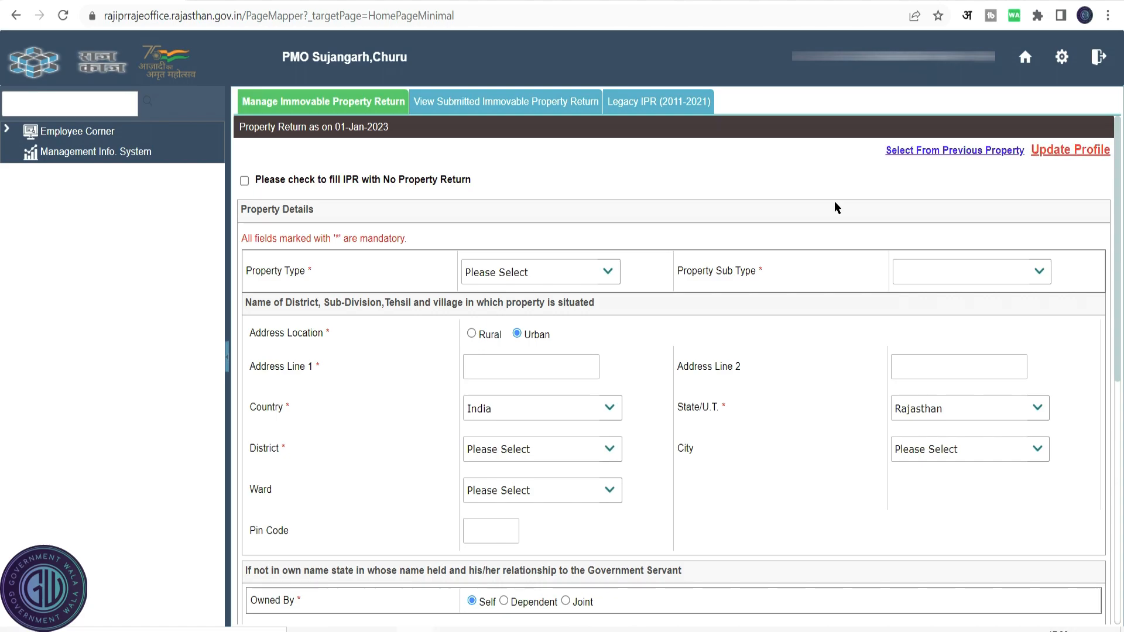
# Try to file the IPR with no property return, giving the remark "i have no property return".
pyautogui.click(245, 181)
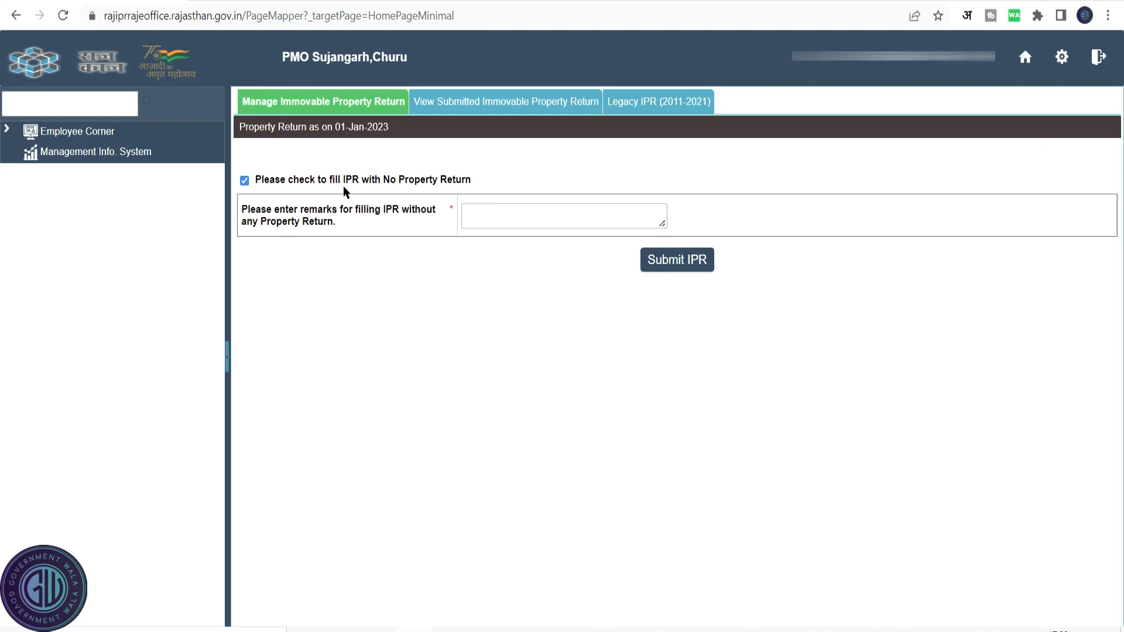
pyautogui.click(506, 217)
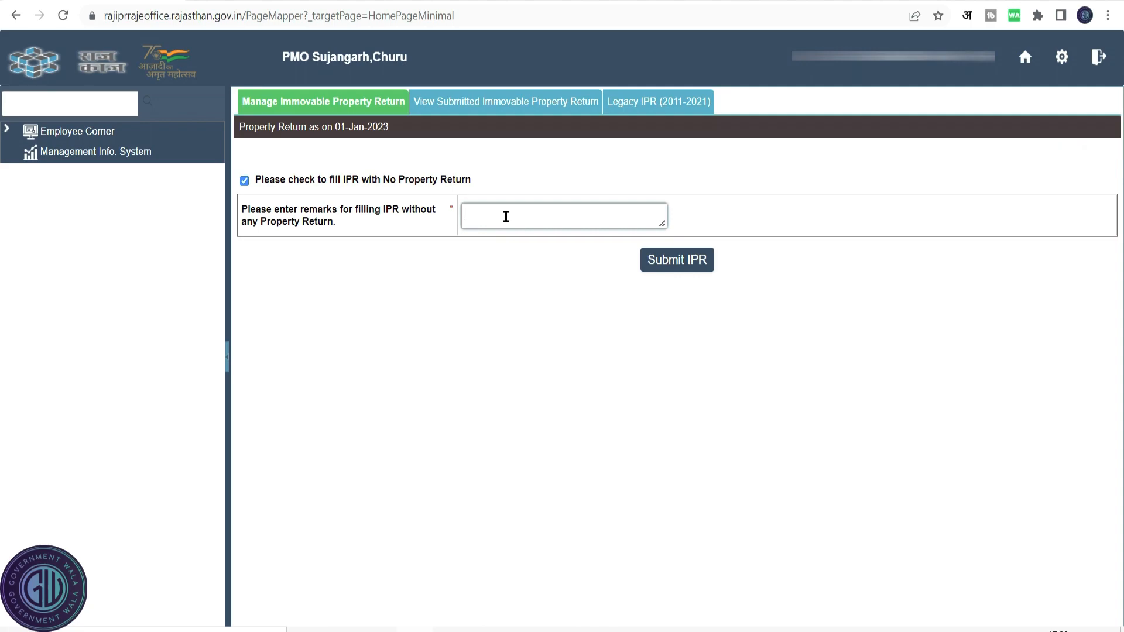
pyautogui.write('i have no property return')
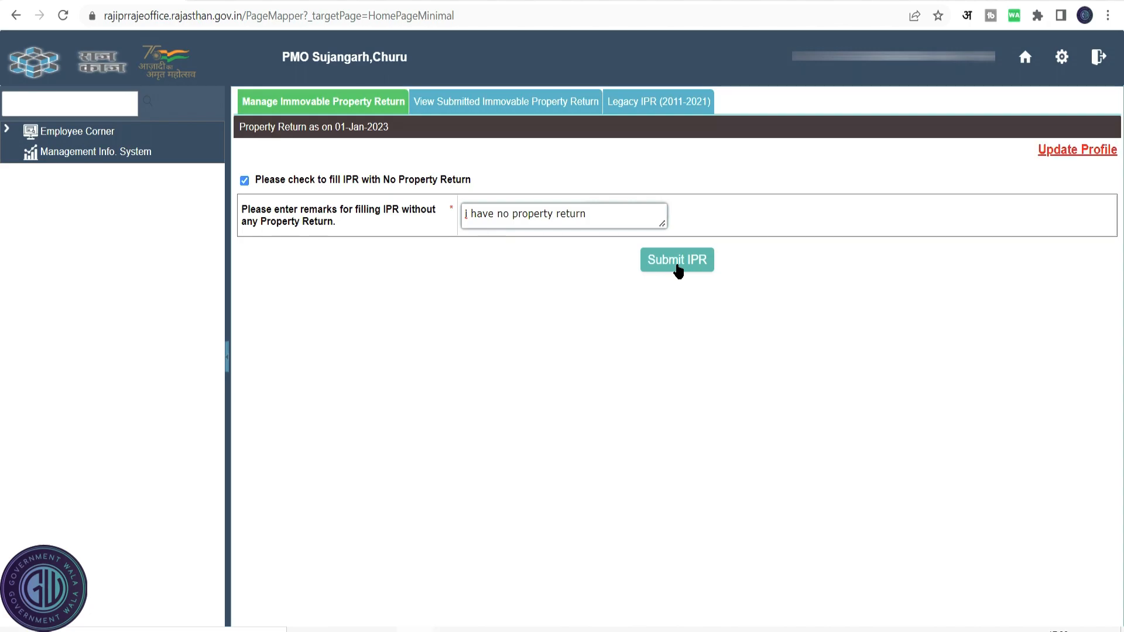
pyautogui.click(678, 263)
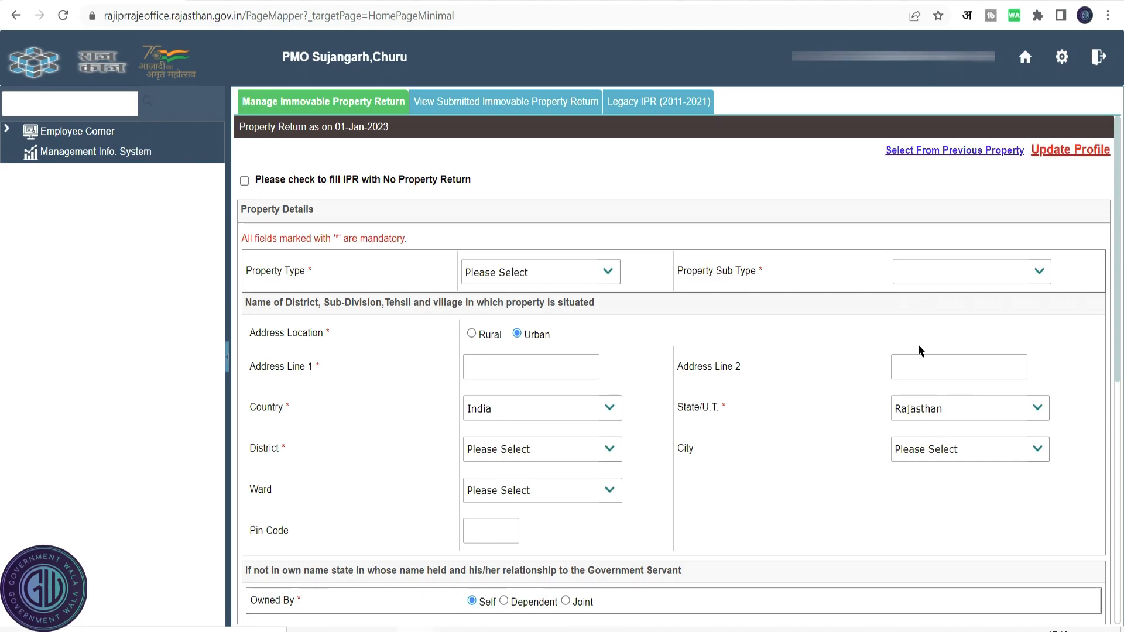
# Import the residential building from the previous property return into this year's return.
pyautogui.click(953, 152)
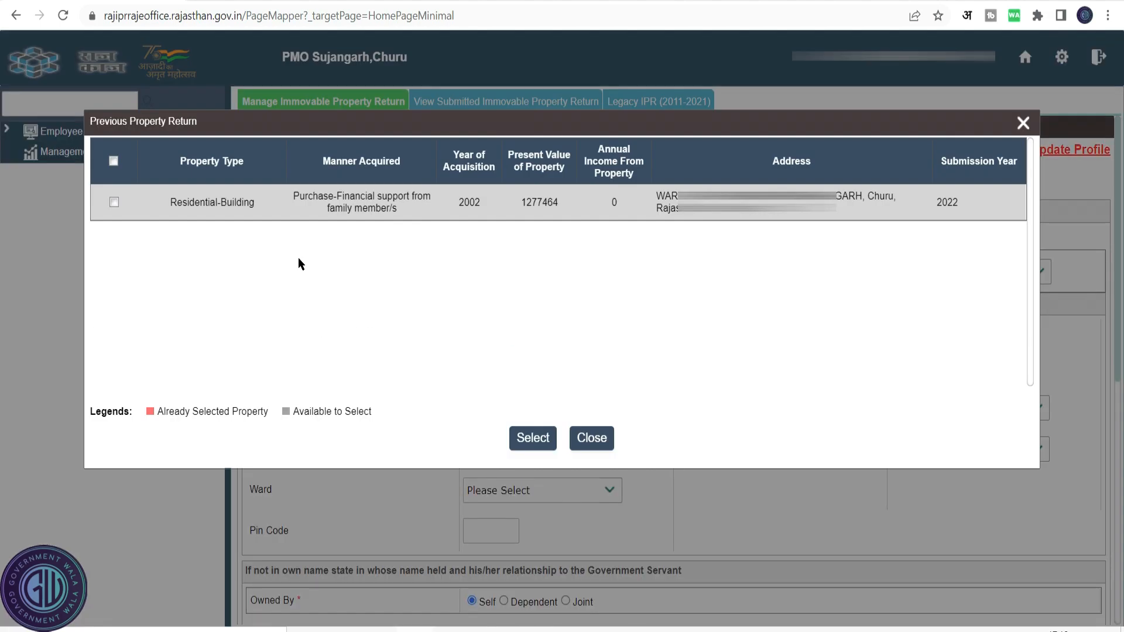
pyautogui.click(114, 203)
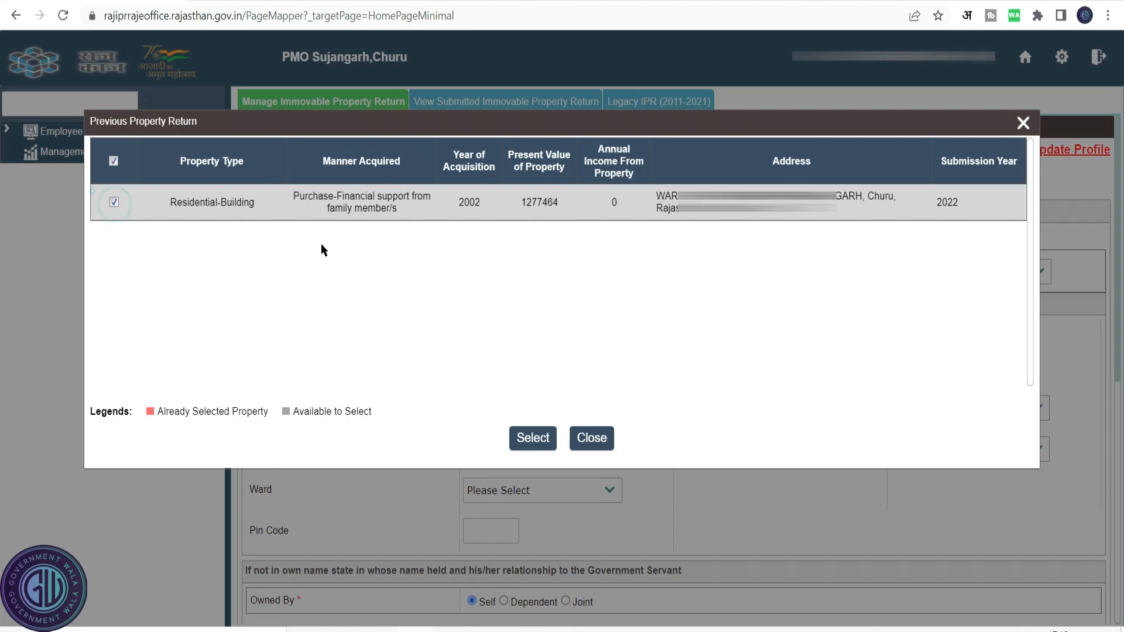
pyautogui.click(533, 445)
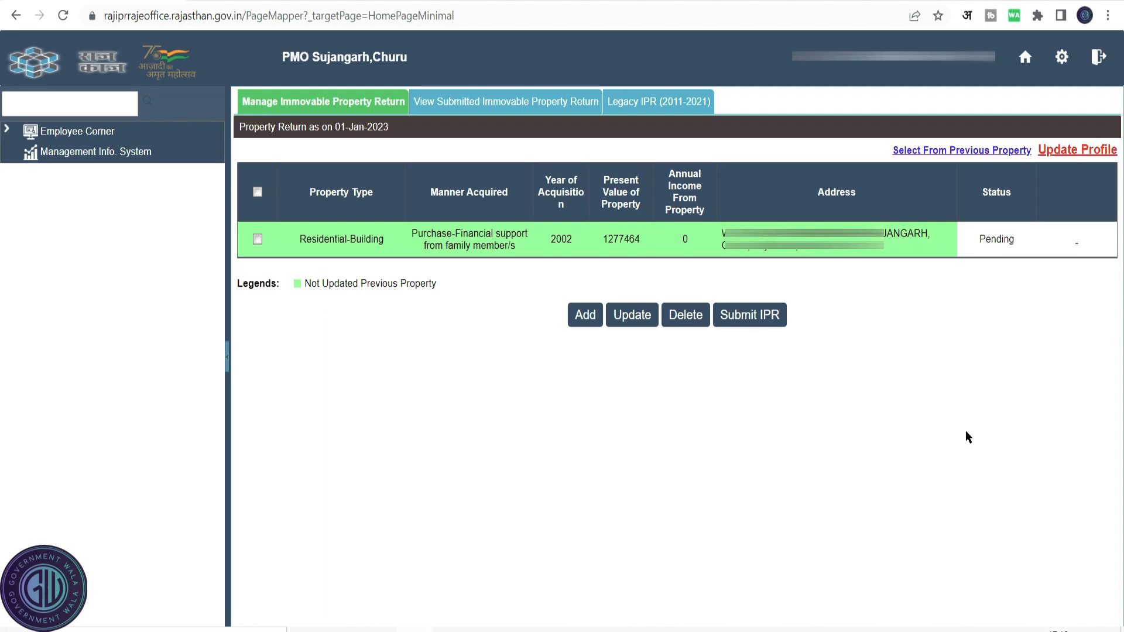
# Open the imported residential building for updating and save its details.
pyautogui.click(257, 239)
pyautogui.click(627, 315)
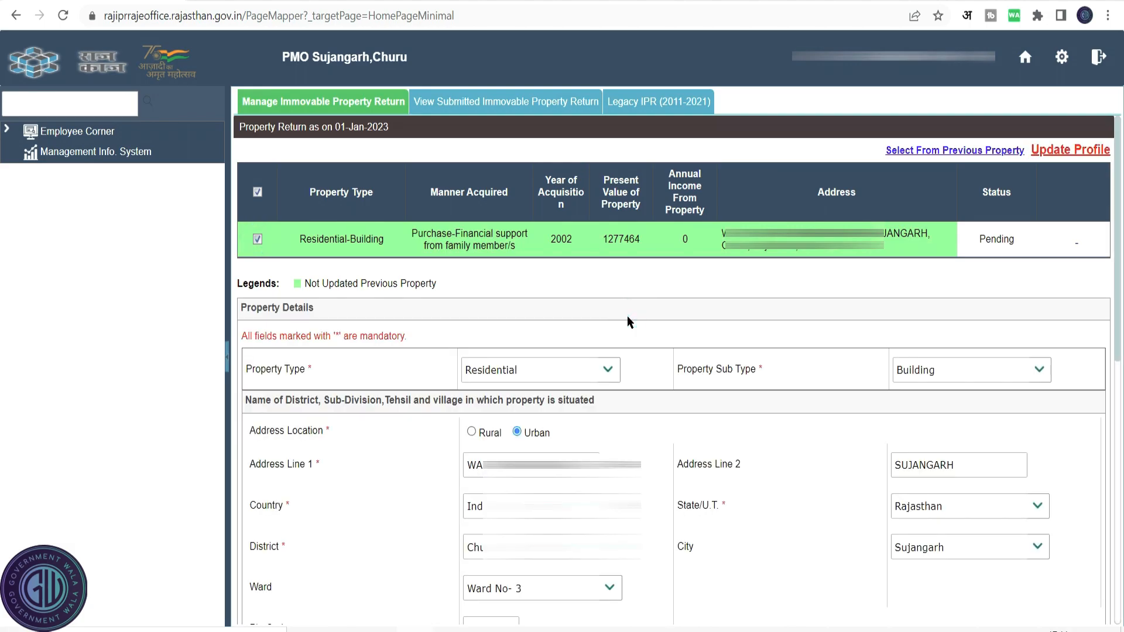
pyautogui.scroll(-10, 627, 315)
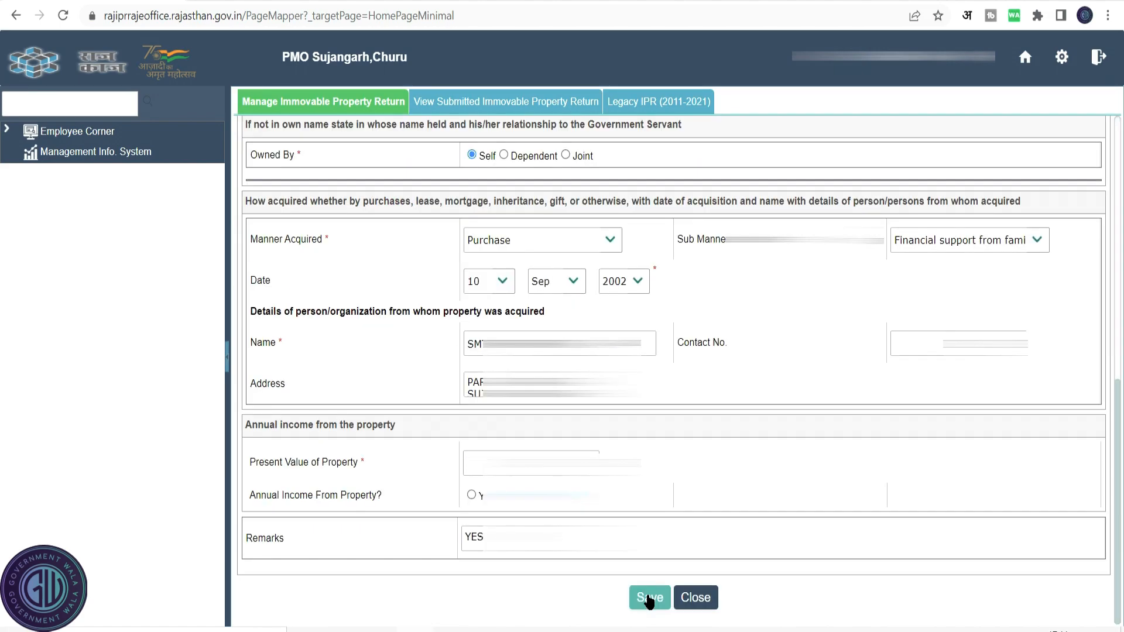
pyautogui.click(648, 599)
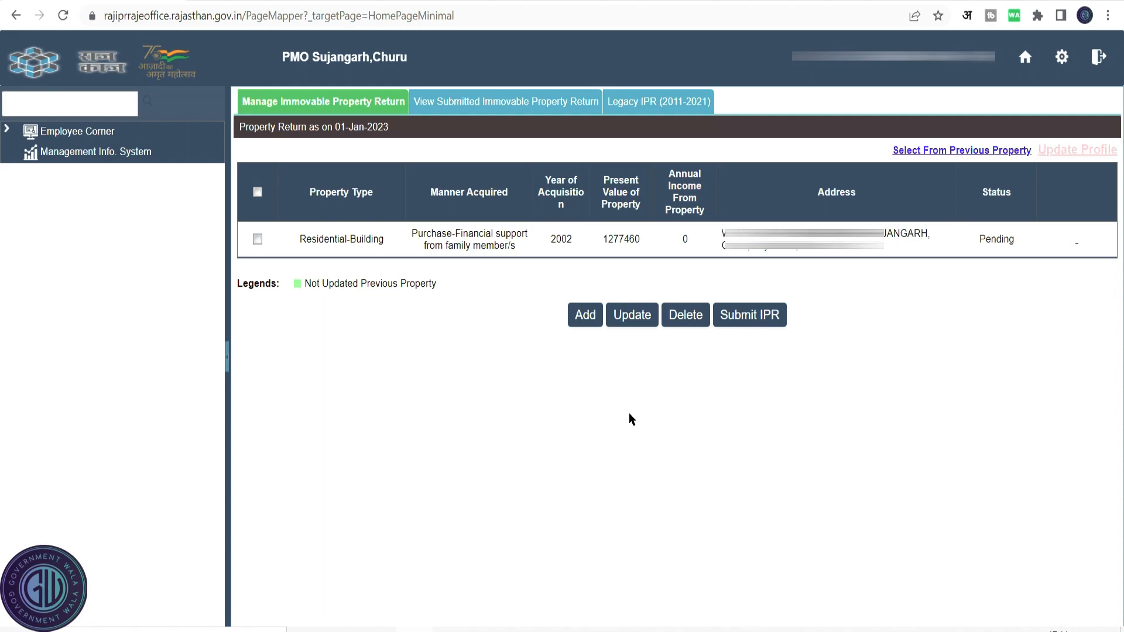
# Select the property and submit the IPR.
pyautogui.click(257, 239)
pyautogui.click(768, 320)
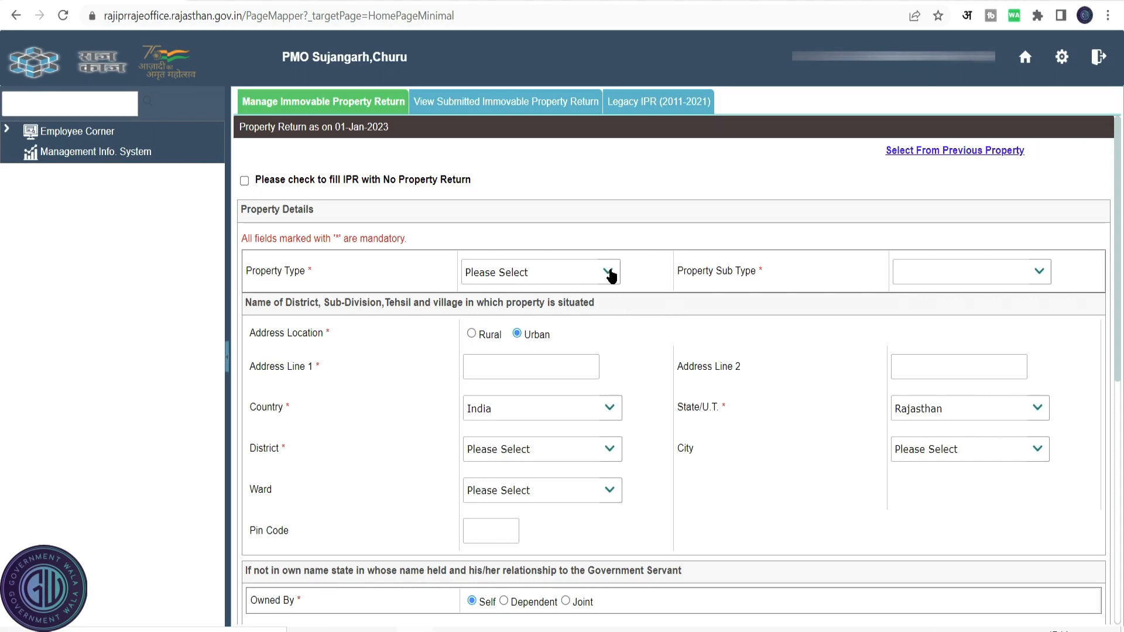
# Review the property sub-type options available for each property type.
pyautogui.click(609, 273)
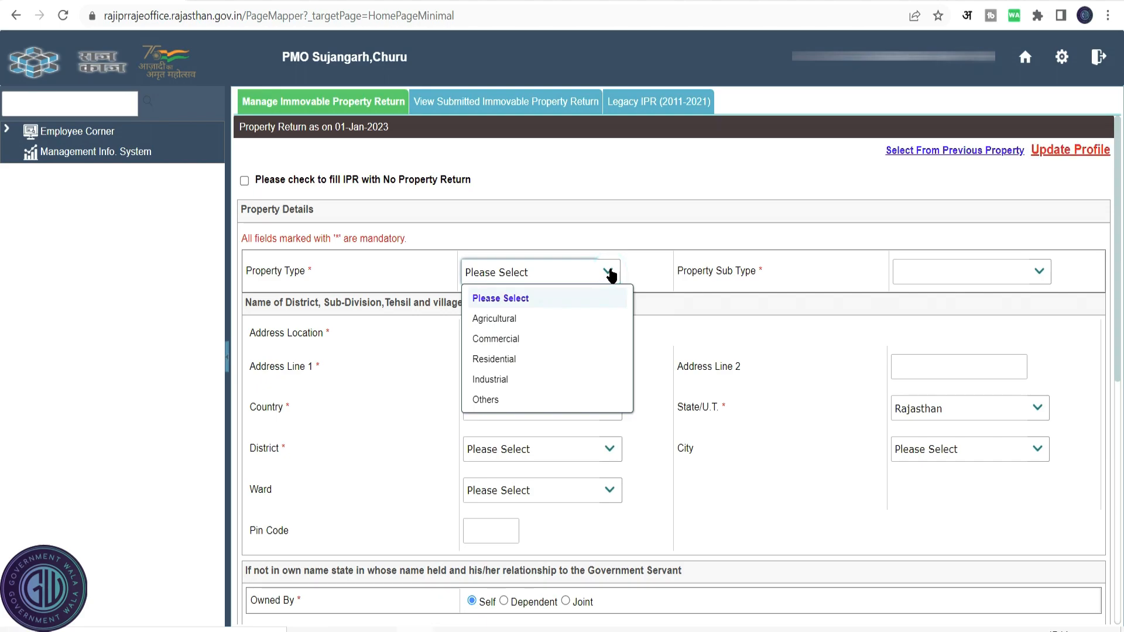
pyautogui.click(539, 323)
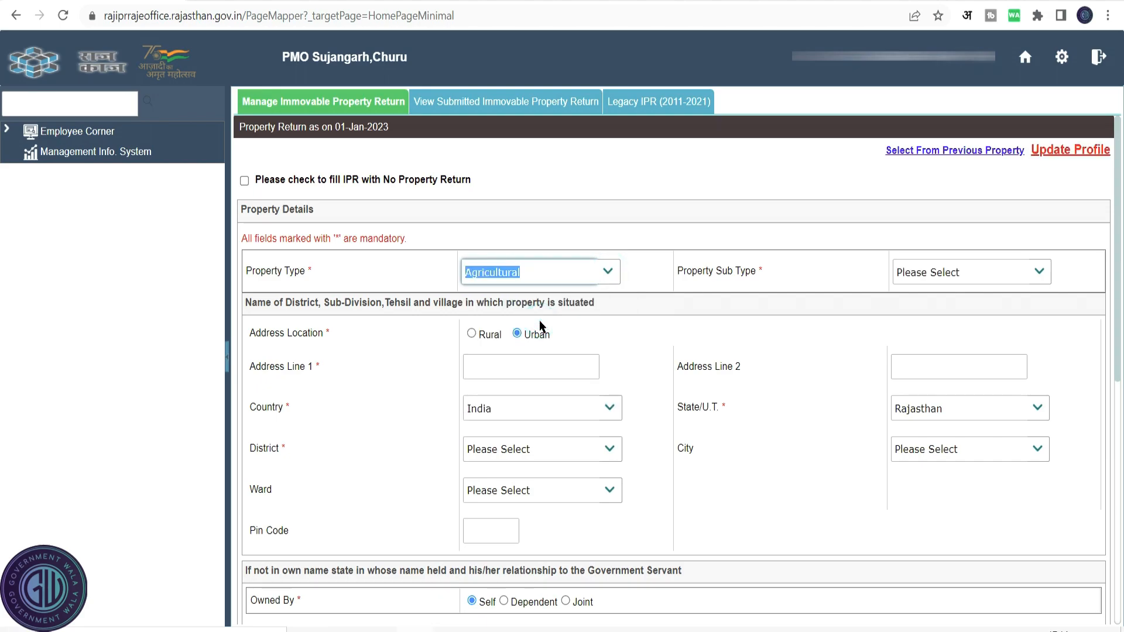
pyautogui.click(1041, 272)
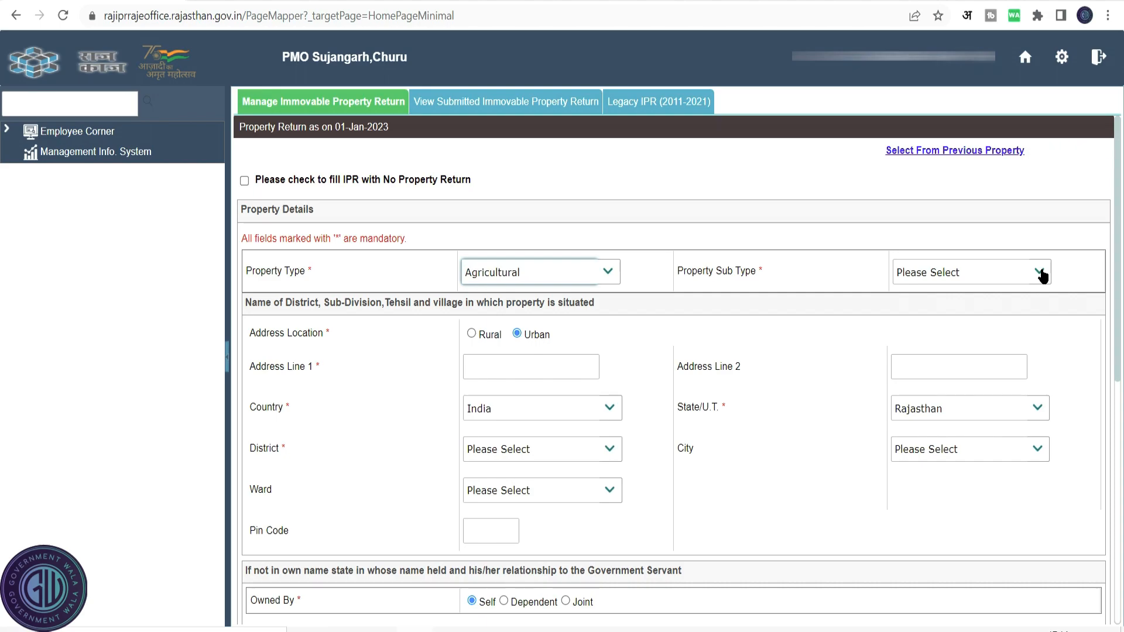
pyautogui.click(1040, 272)
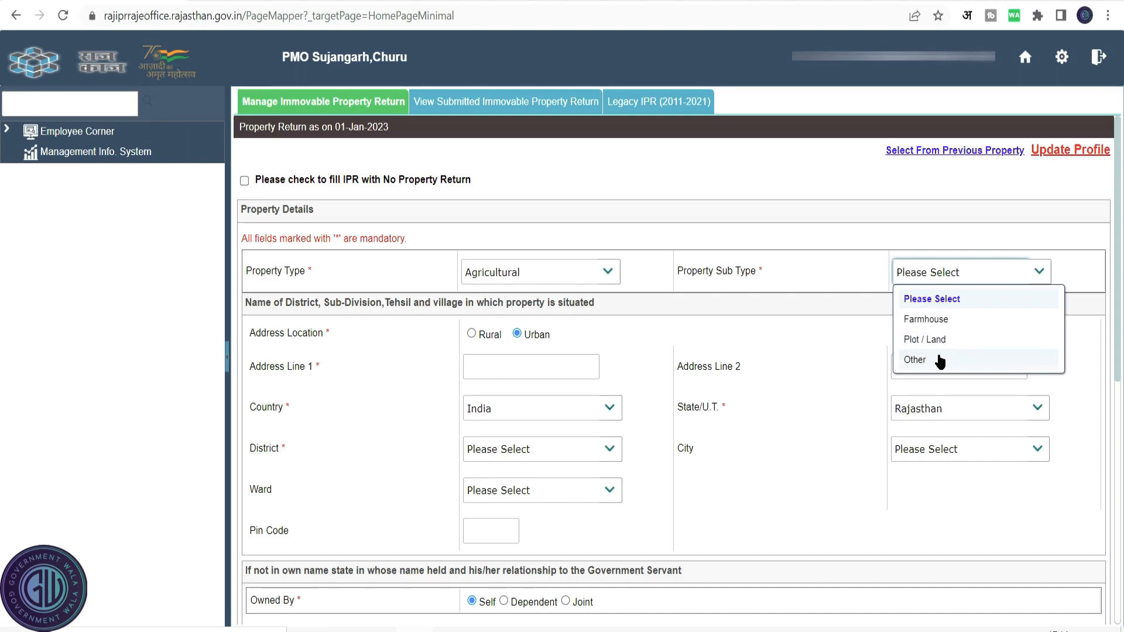
pyautogui.click(609, 273)
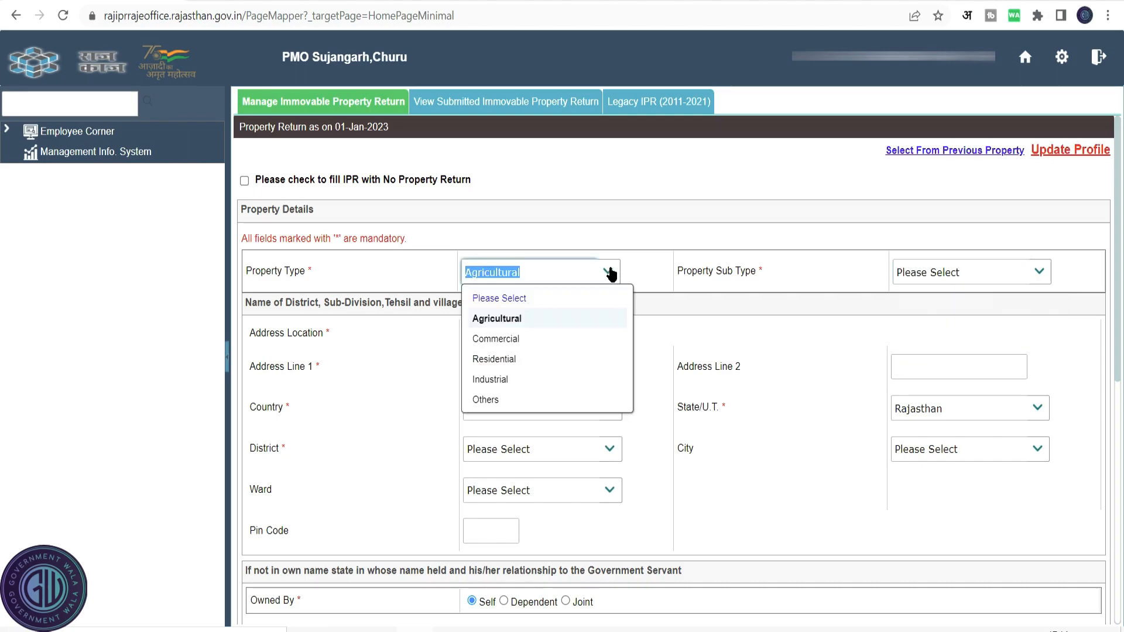
pyautogui.click(521, 339)
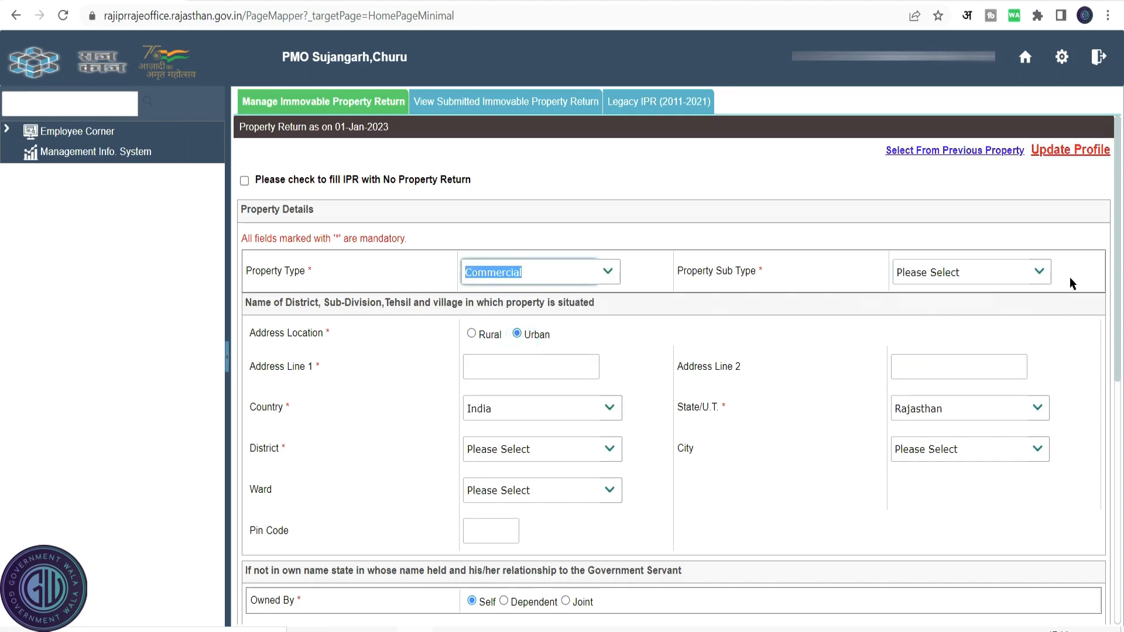
pyautogui.click(1050, 278)
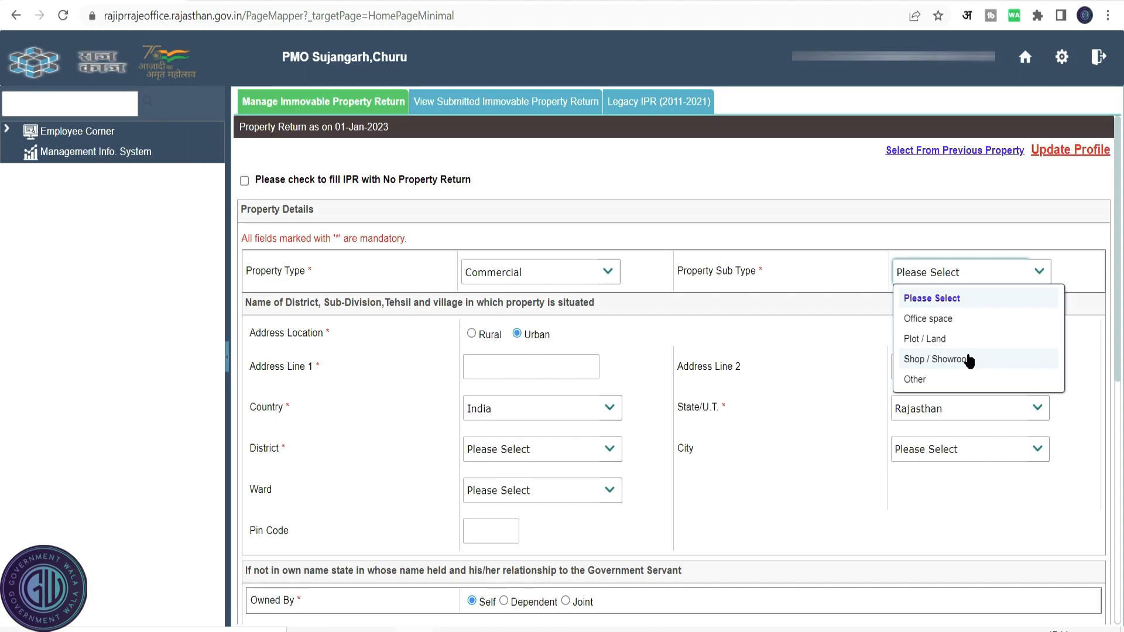
pyautogui.click(527, 272)
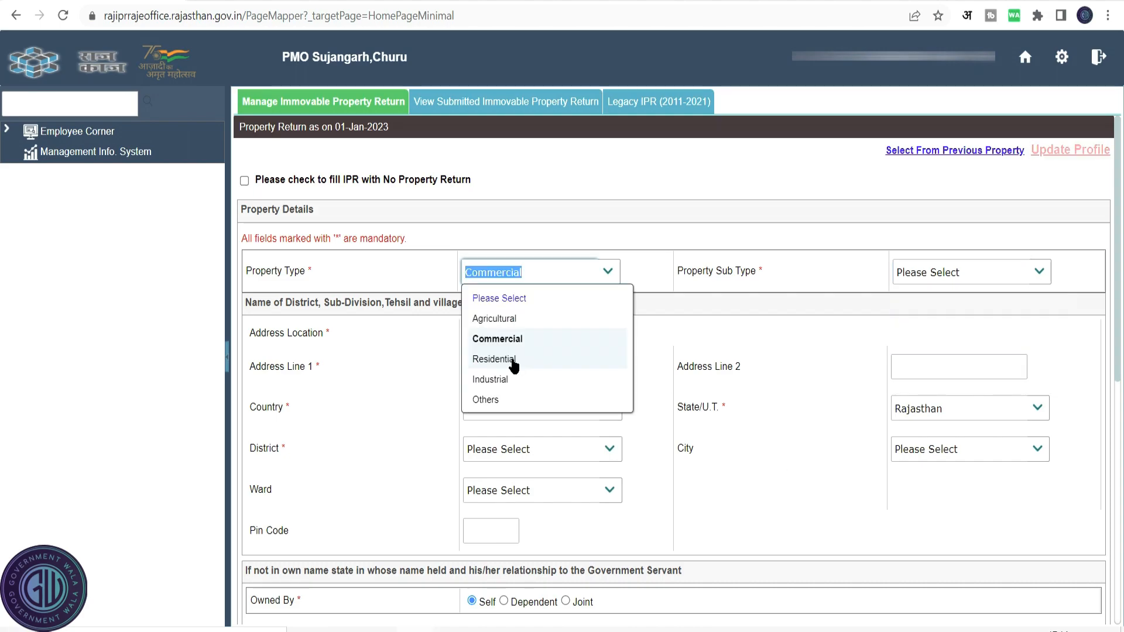
pyautogui.click(513, 364)
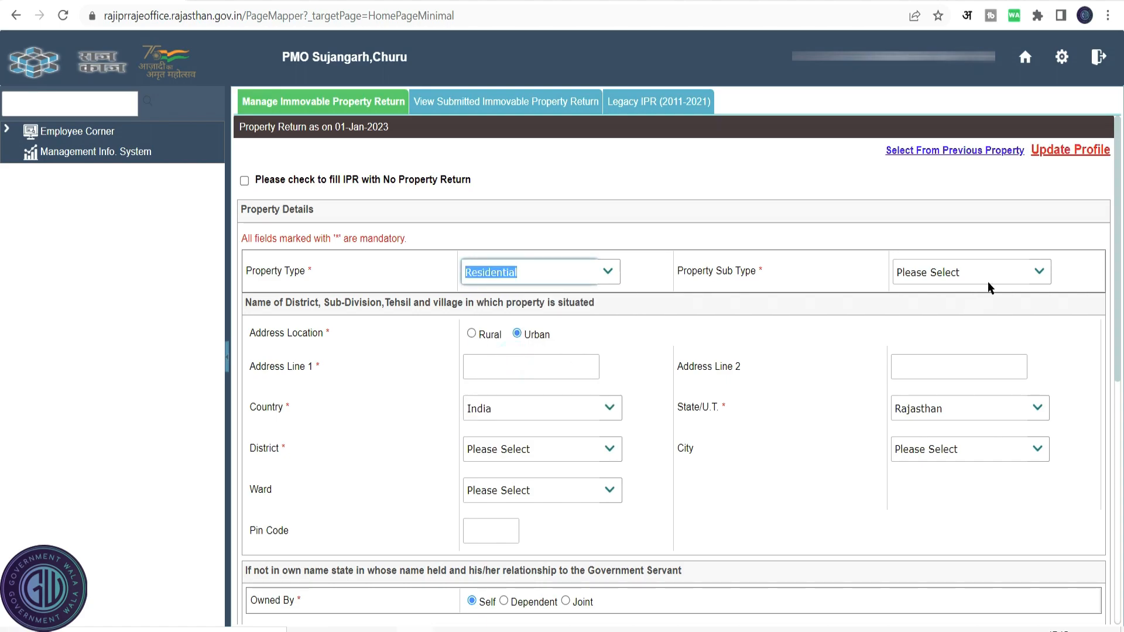
pyautogui.click(1043, 281)
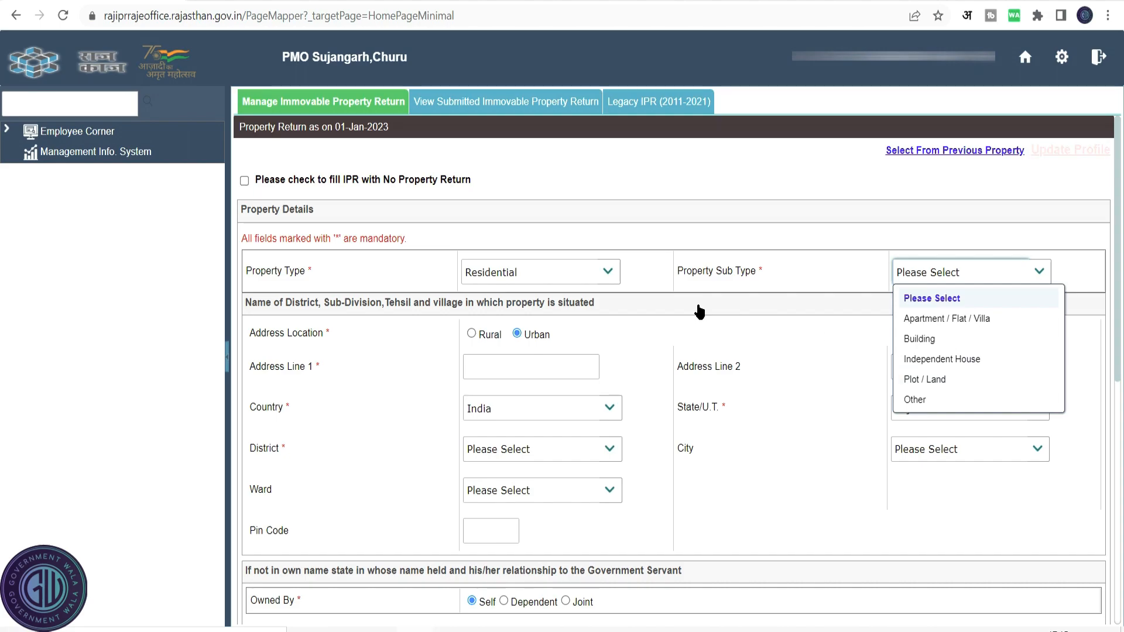
pyautogui.click(527, 272)
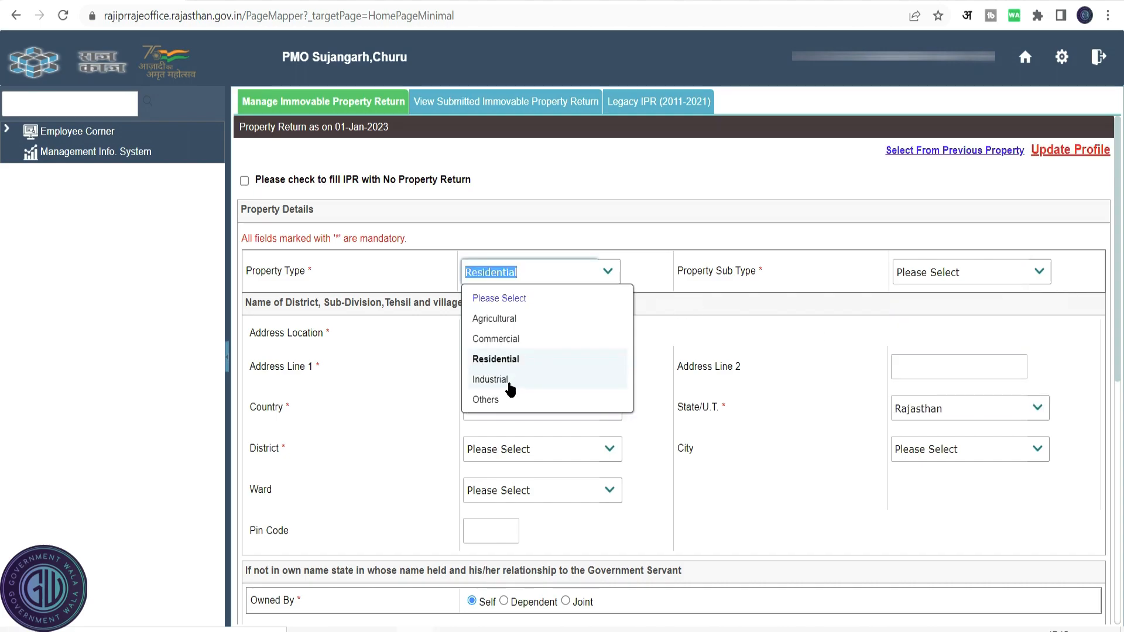
pyautogui.click(507, 380)
pyautogui.click(1046, 274)
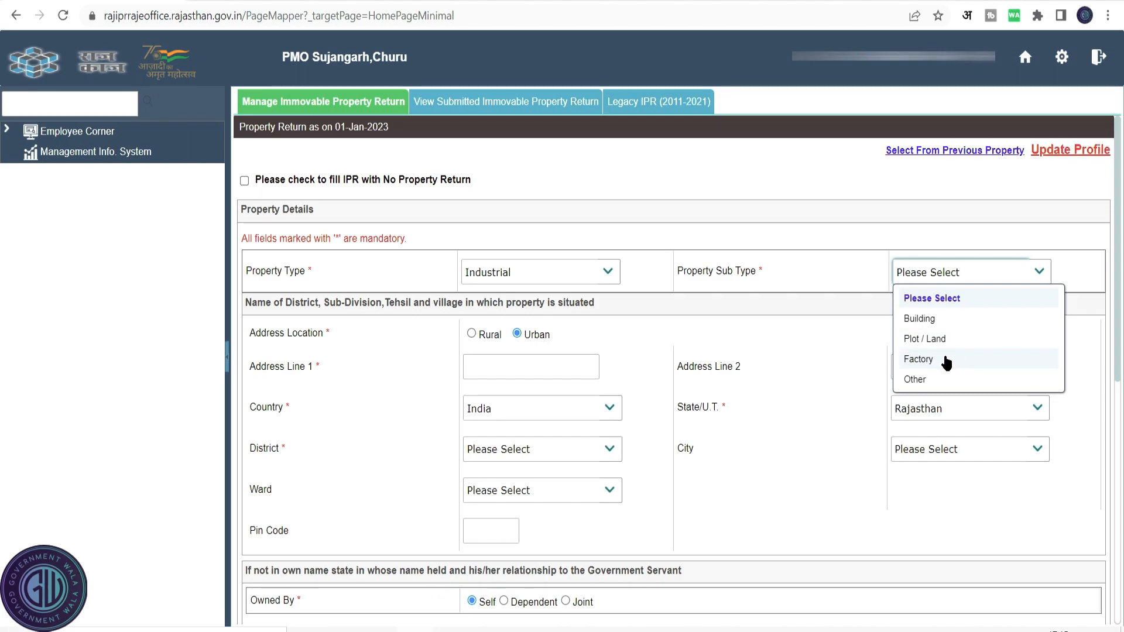
pyautogui.click(761, 268)
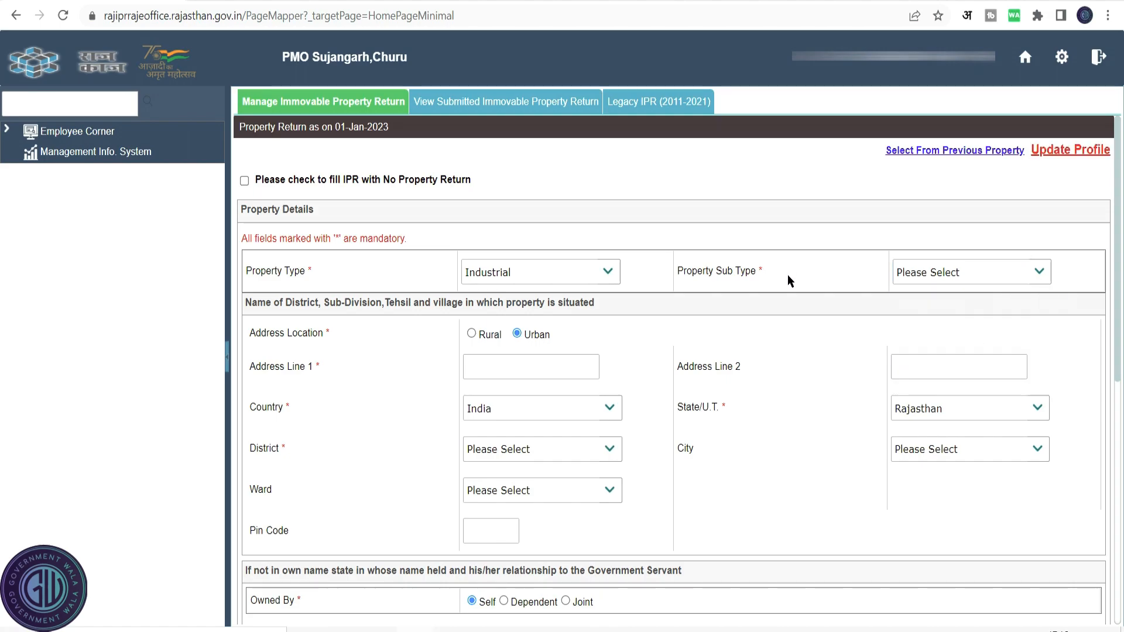
# Set the new property's type to Agricultural, sub type Farmhouse, and address location Rural.
pyautogui.click(609, 273)
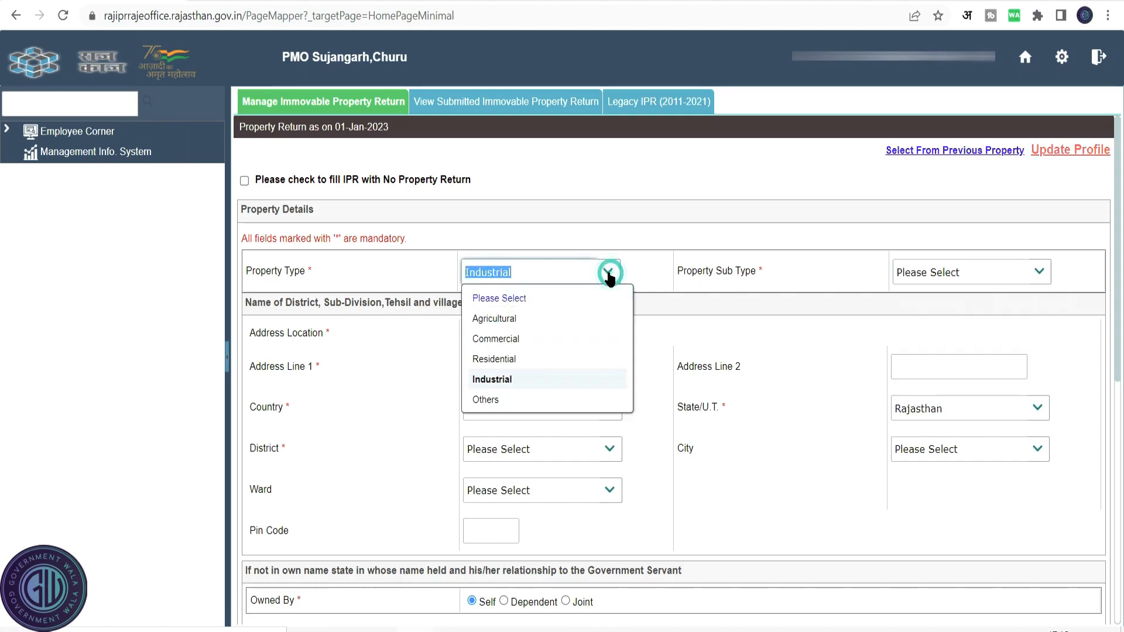
pyautogui.click(609, 320)
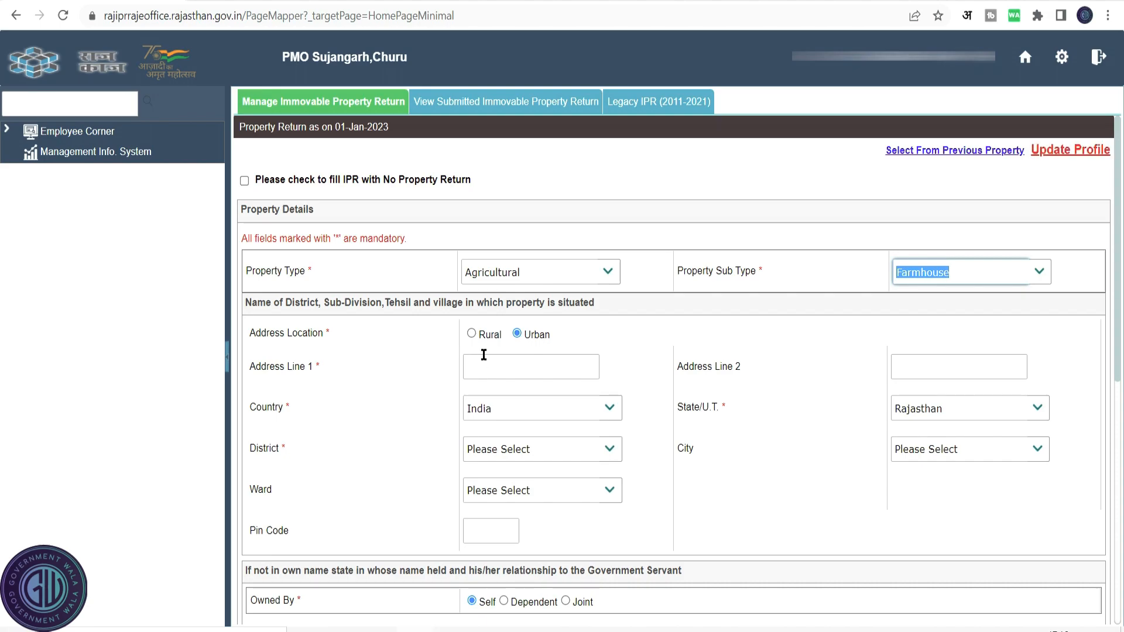
pyautogui.click(472, 334)
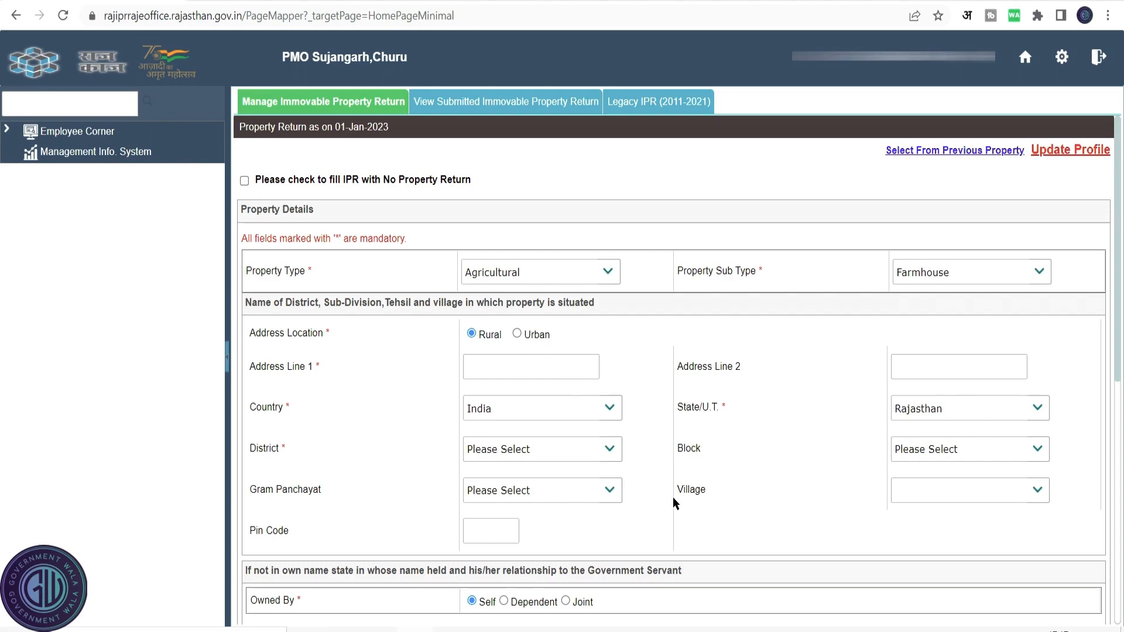
# Enter the property's address line 1 and address line 2.
pyautogui.click(532, 369)
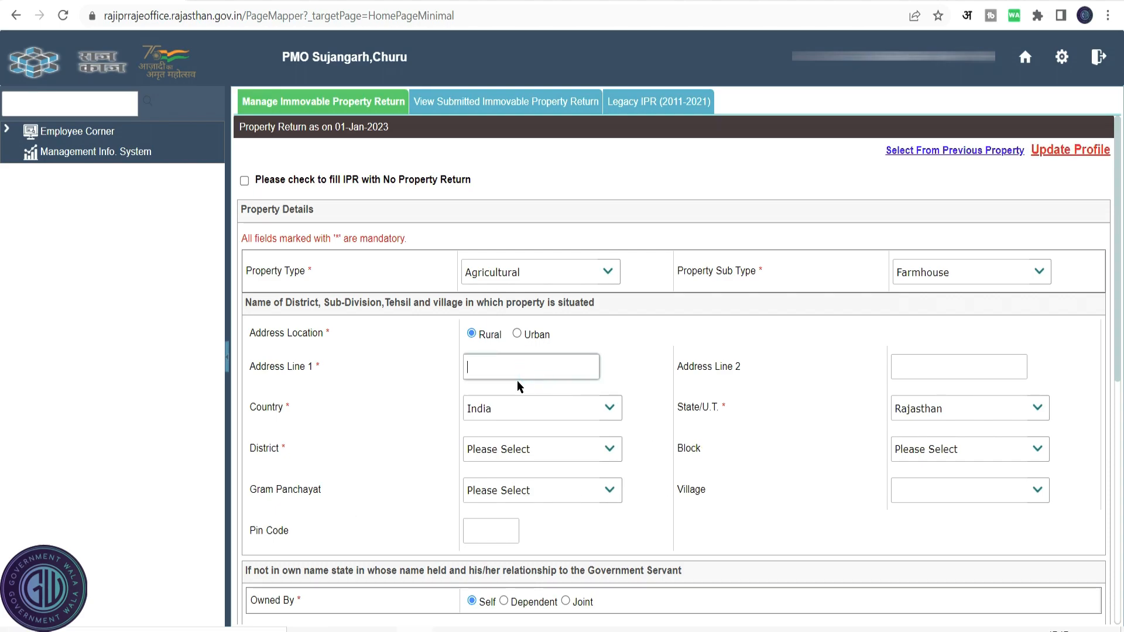
pyautogui.press('Tab')
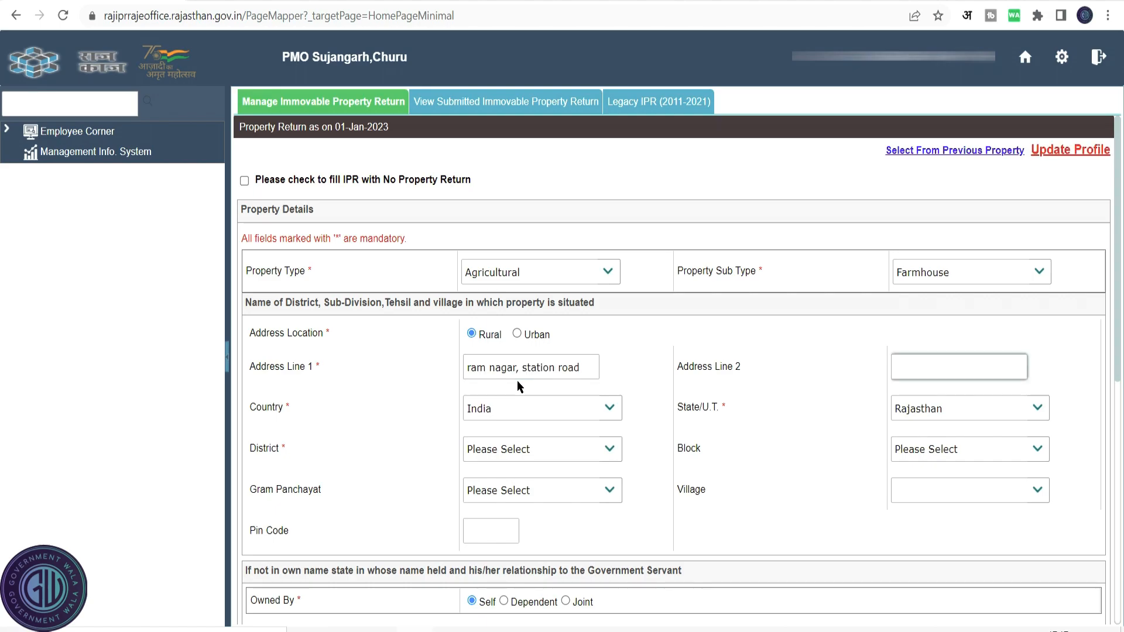
pyautogui.press('Tab')
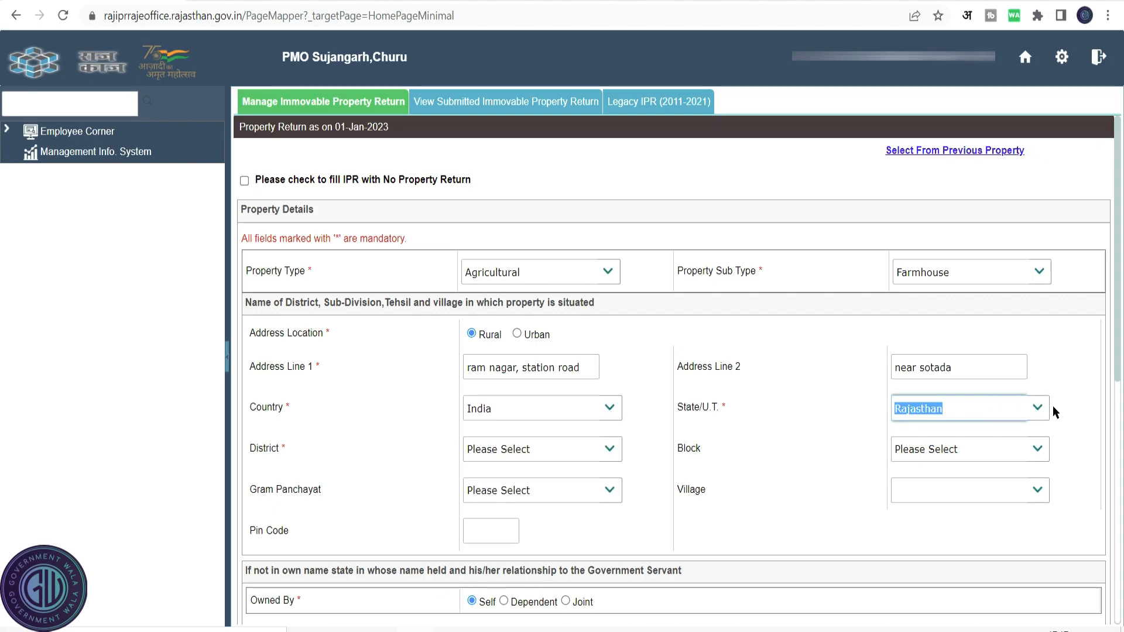
# Set the property's district and block to Churu.
pyautogui.click(606, 451)
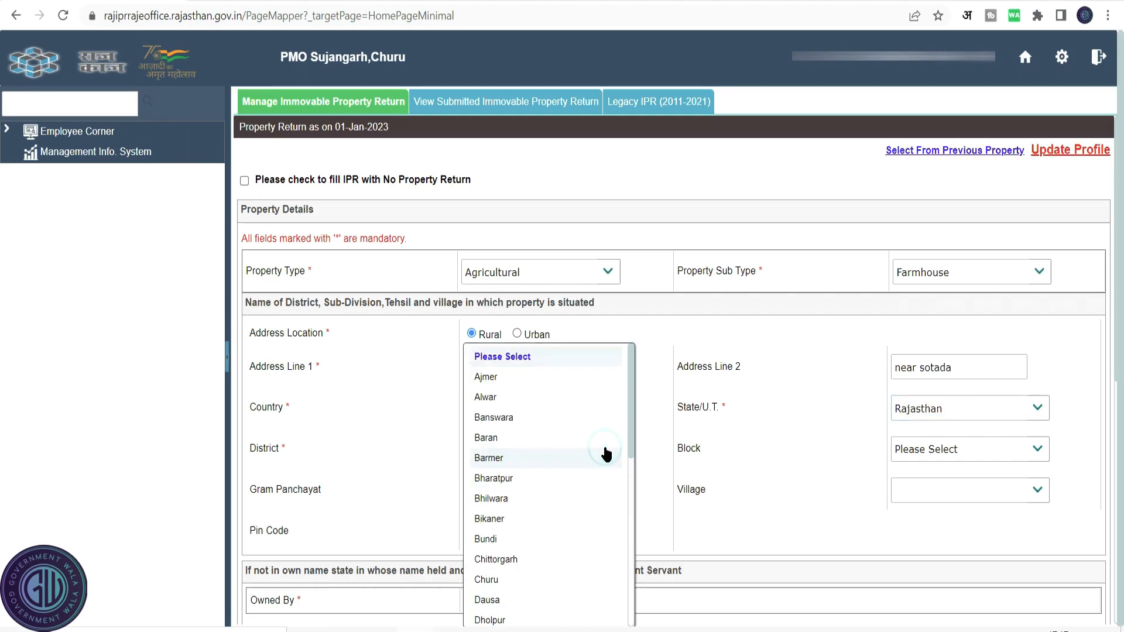
pyautogui.click(498, 579)
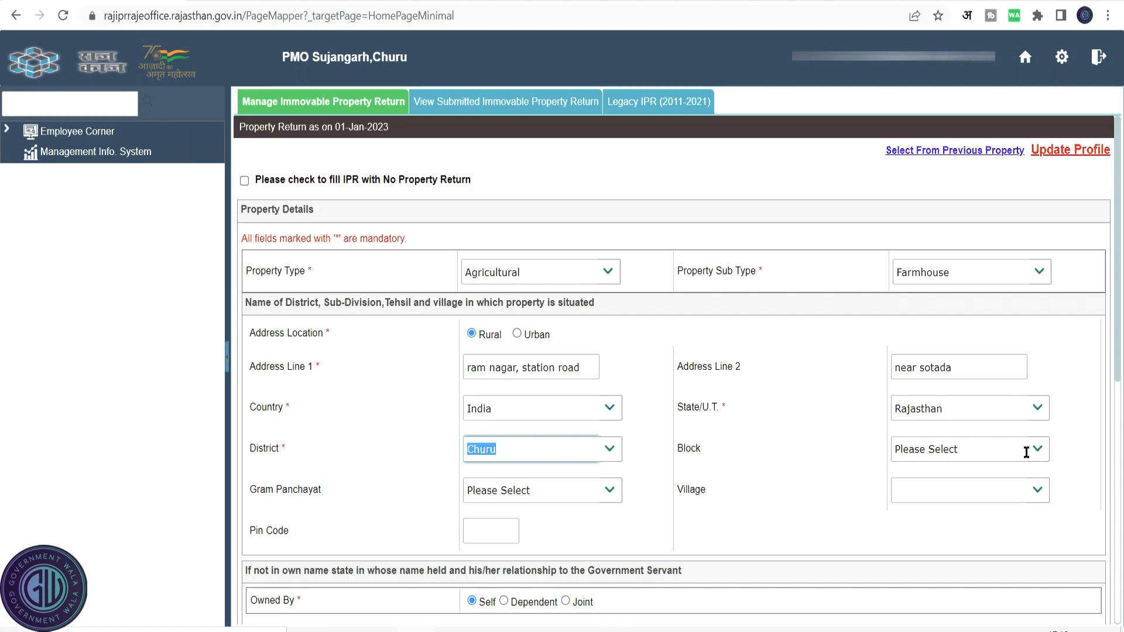
pyautogui.click(1037, 454)
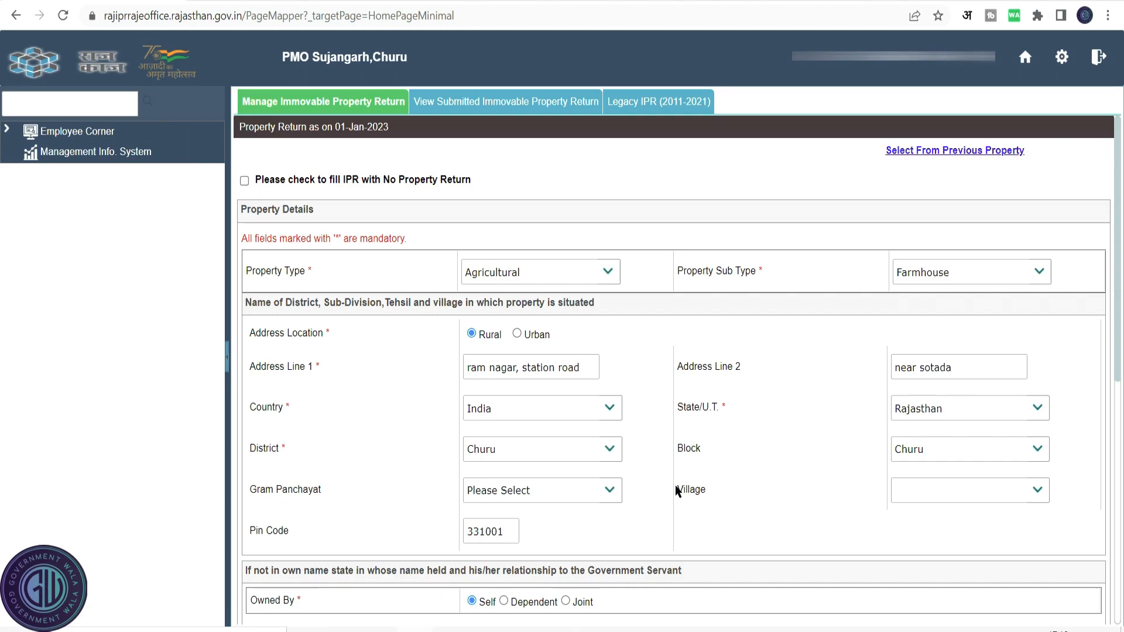
pyautogui.scroll(-7, 676, 485)
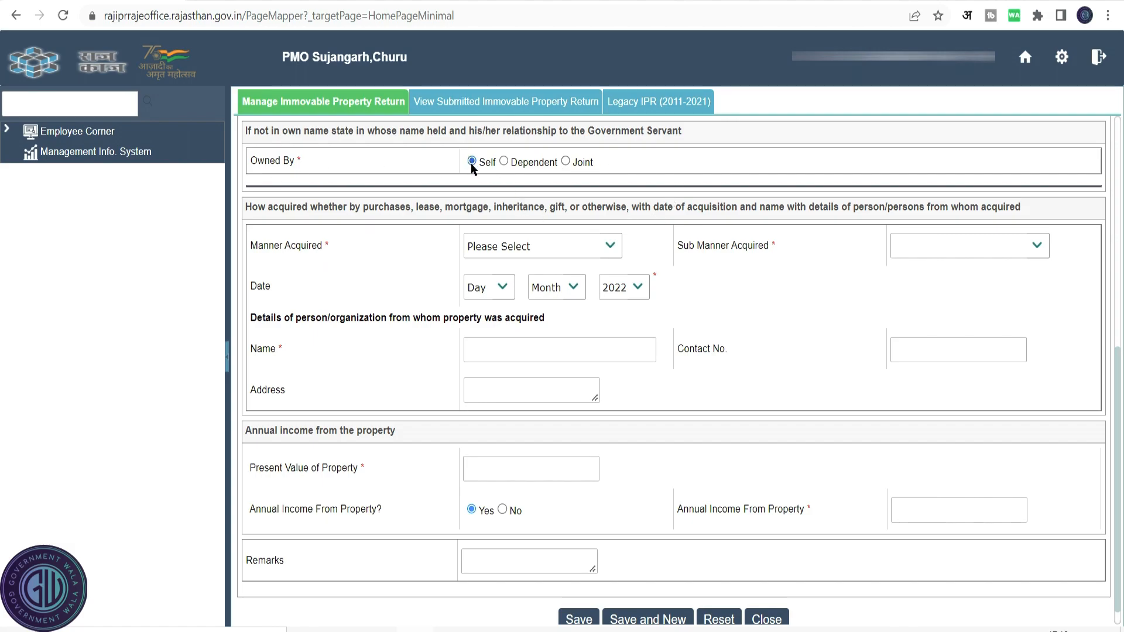
# Set ownership to Dependent and add the spouse as owner with their name and contact number.
pyautogui.click(505, 163)
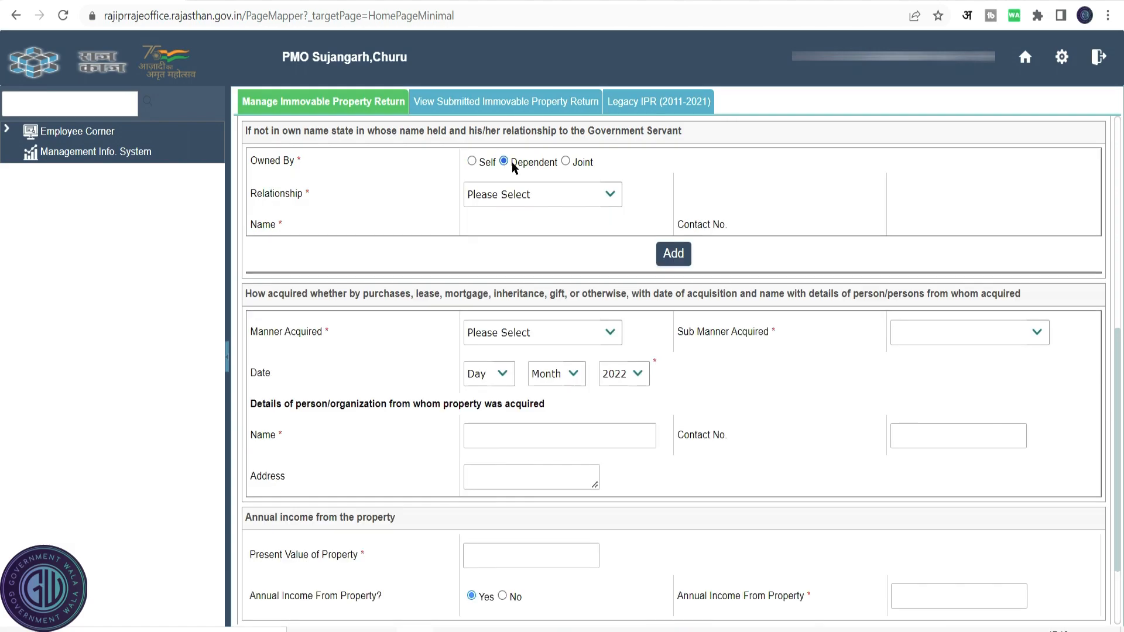
pyautogui.click(611, 198)
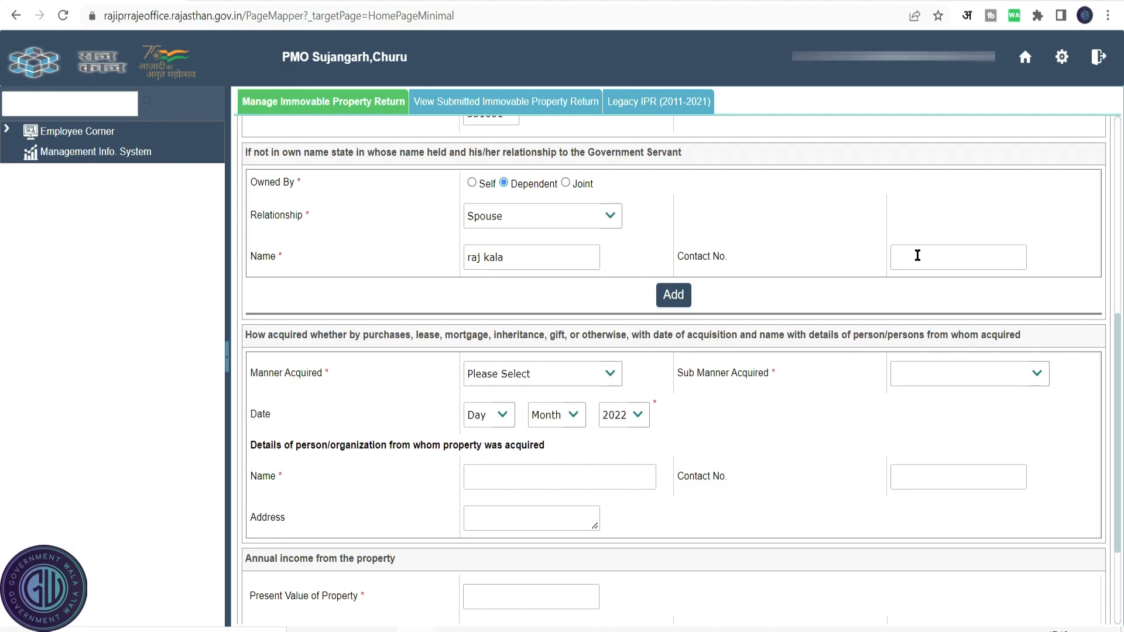
pyautogui.click(917, 255)
pyautogui.click(673, 295)
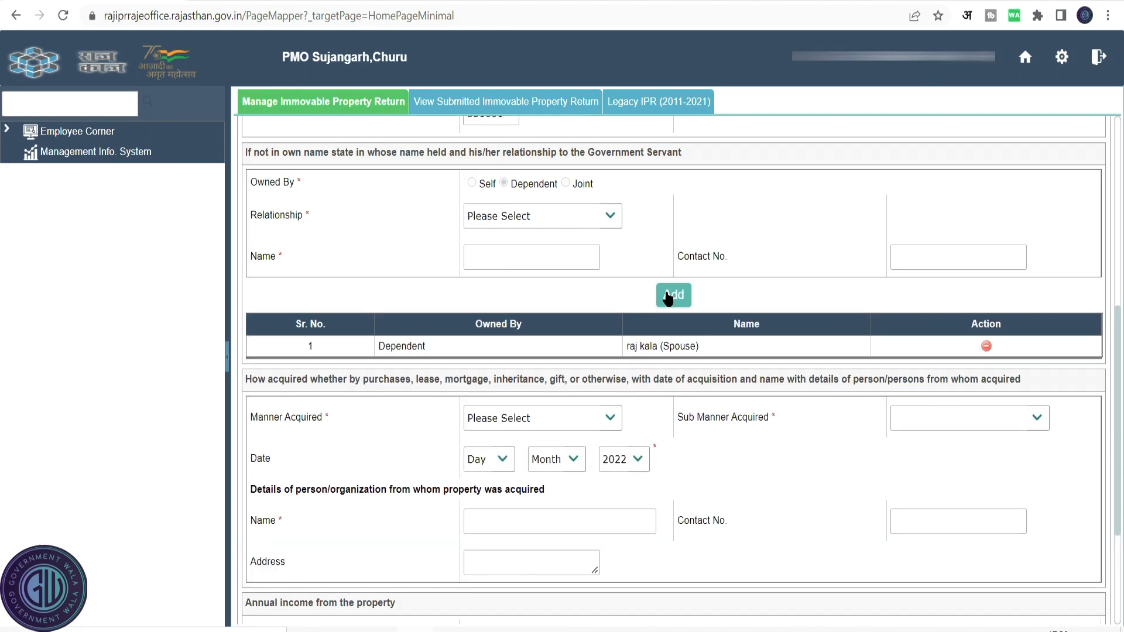
pyautogui.click(613, 217)
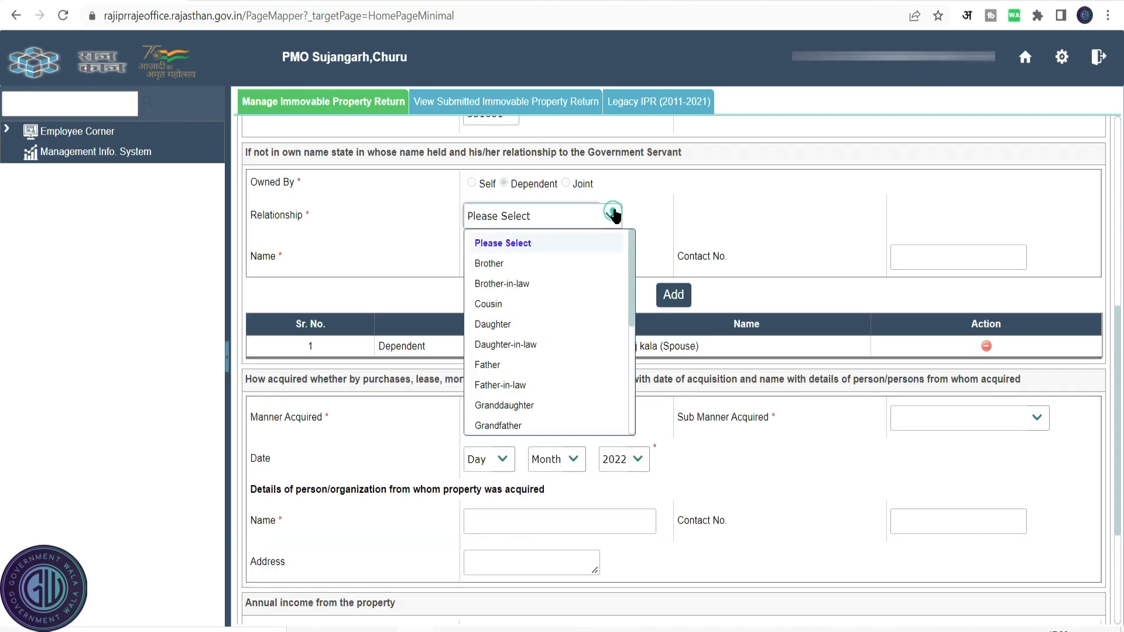
pyautogui.click(524, 263)
pyautogui.click(523, 263)
pyautogui.write('ram')
pyautogui.press('Tab')
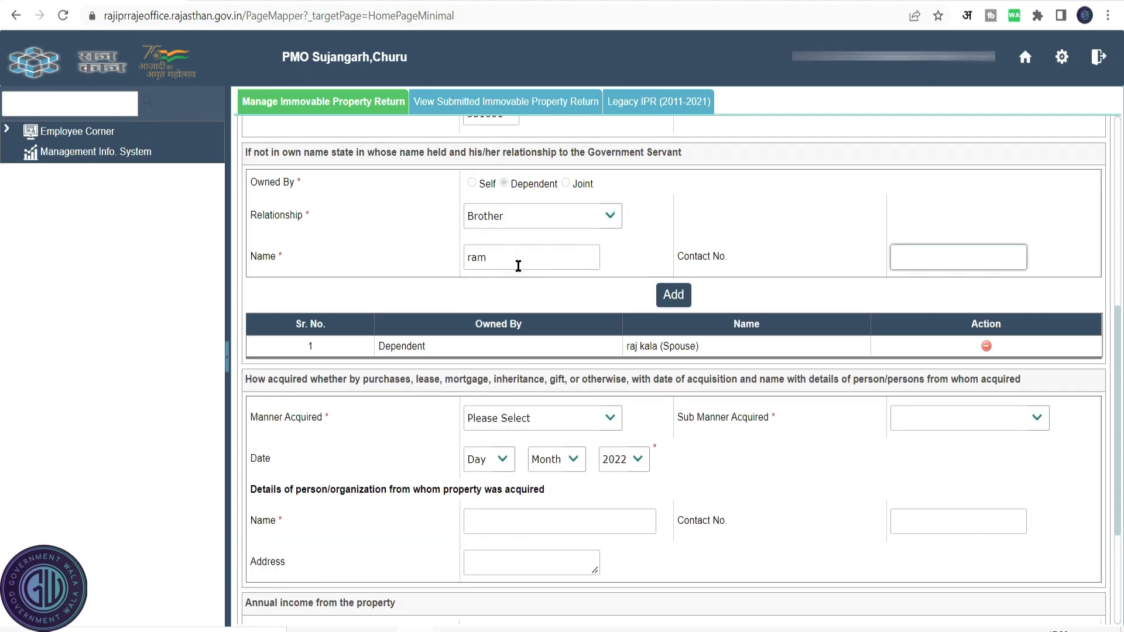
pyautogui.click(566, 183)
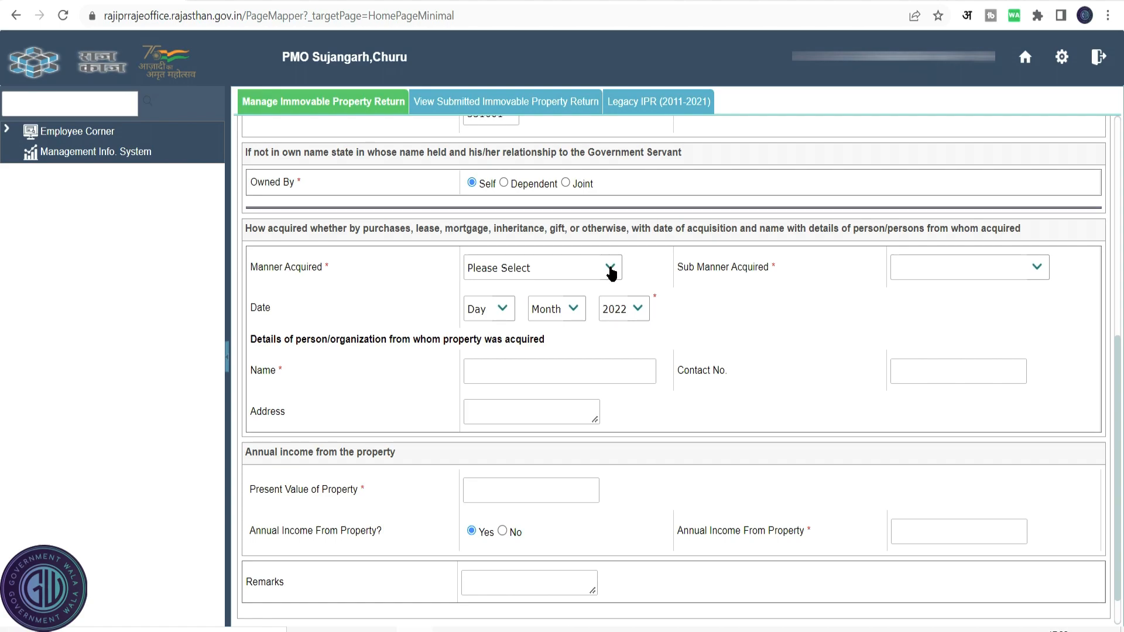
# Review the sub manner options offered for each manner of acquisition.
pyautogui.click(611, 271)
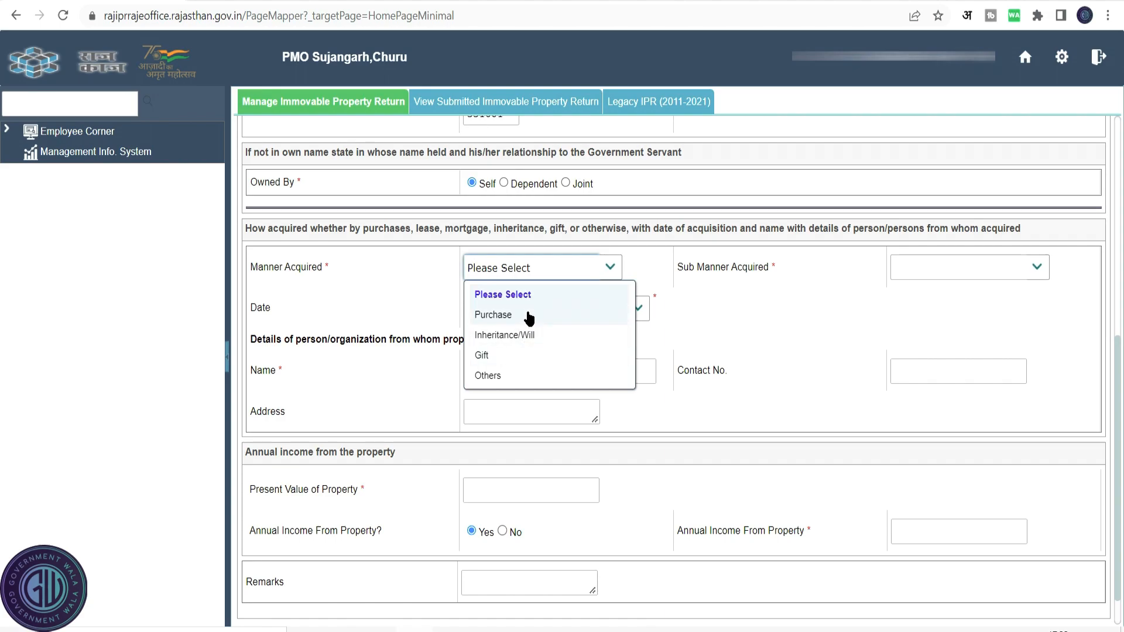
pyautogui.click(494, 315)
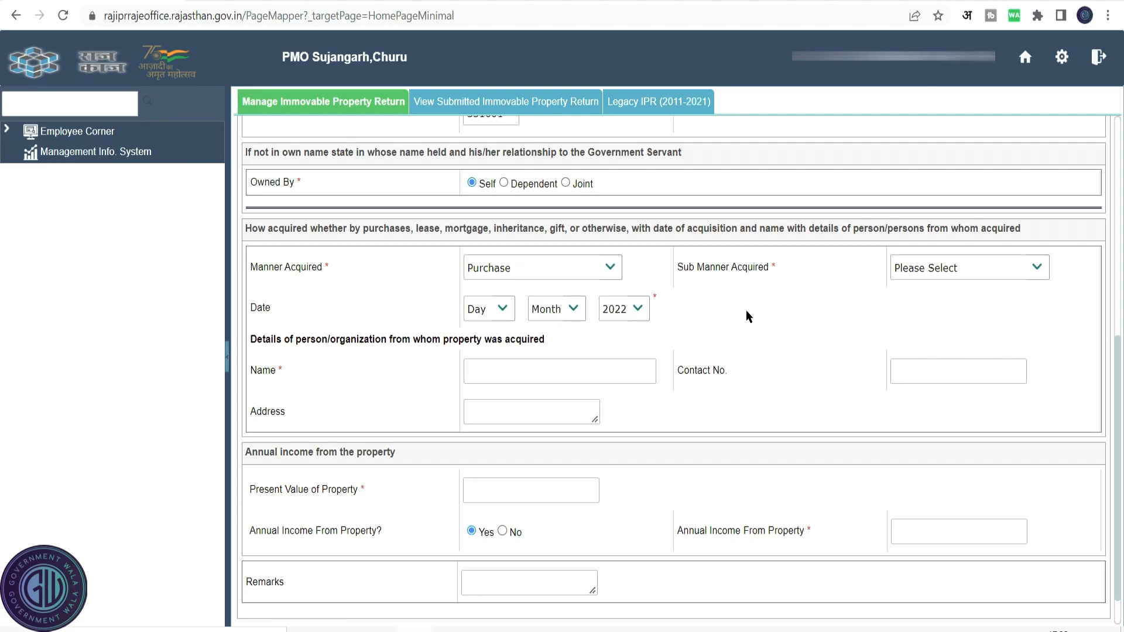
pyautogui.click(1036, 268)
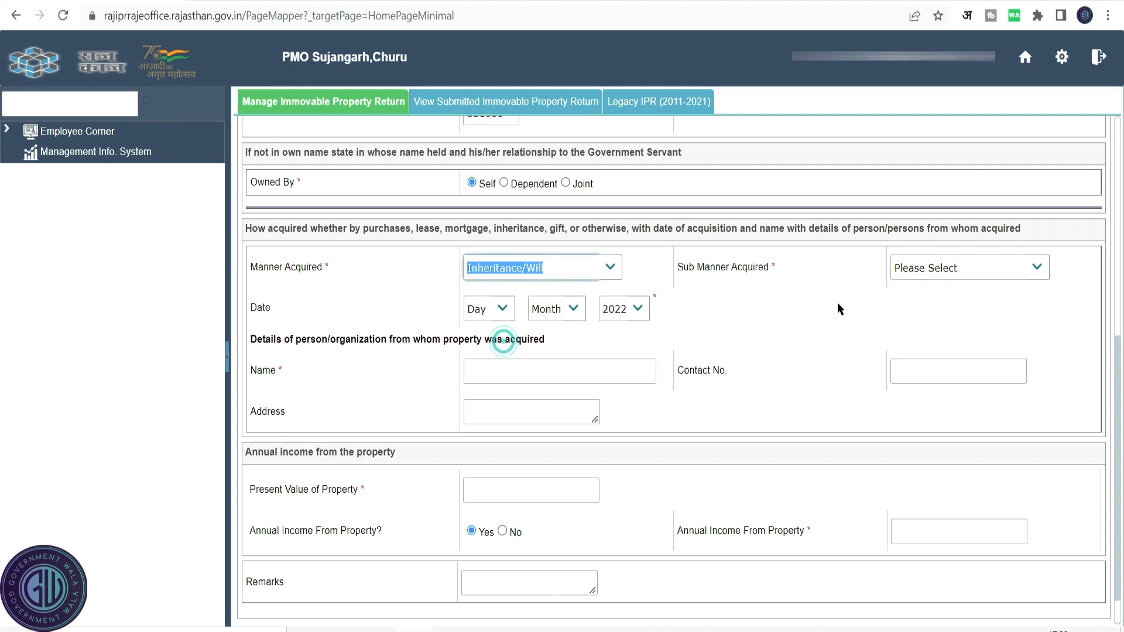
pyautogui.click(1038, 271)
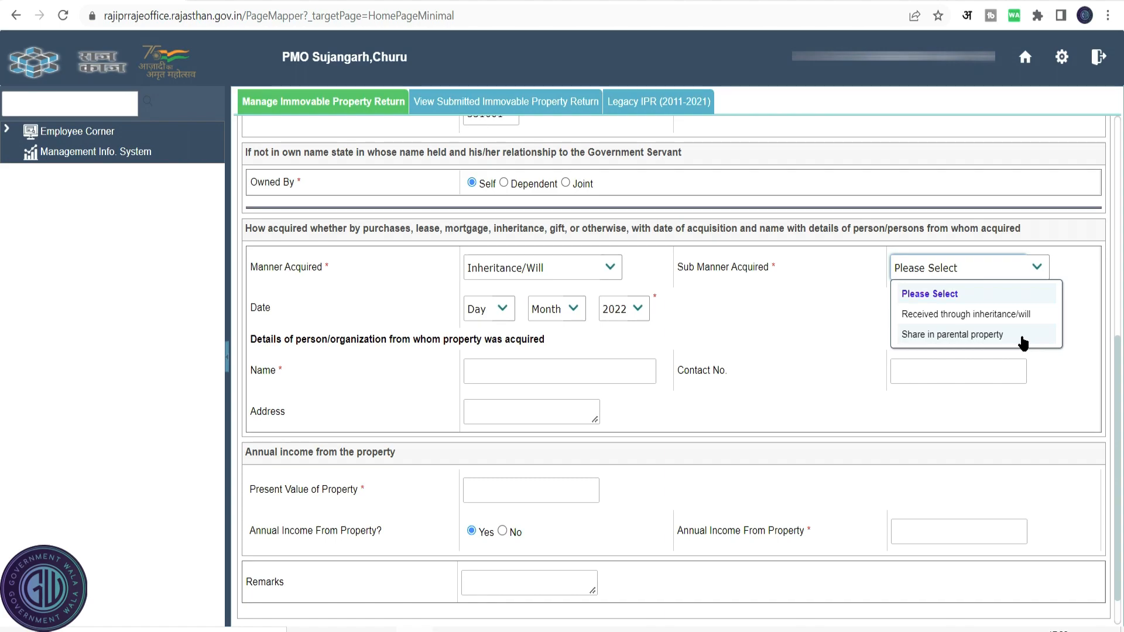
pyautogui.click(518, 359)
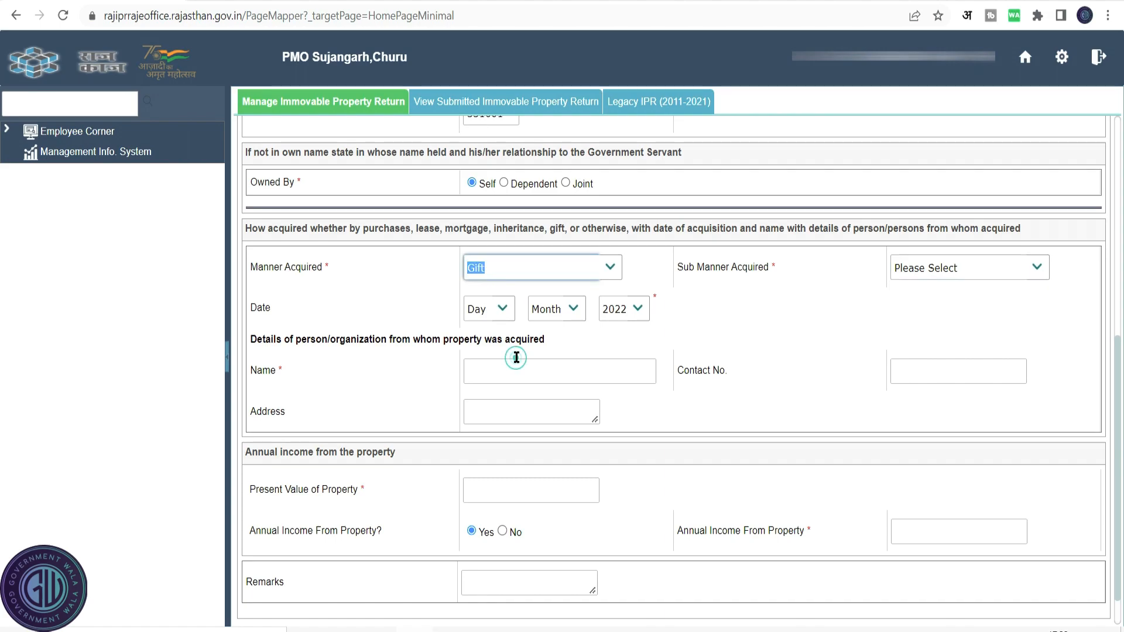
pyautogui.click(1037, 268)
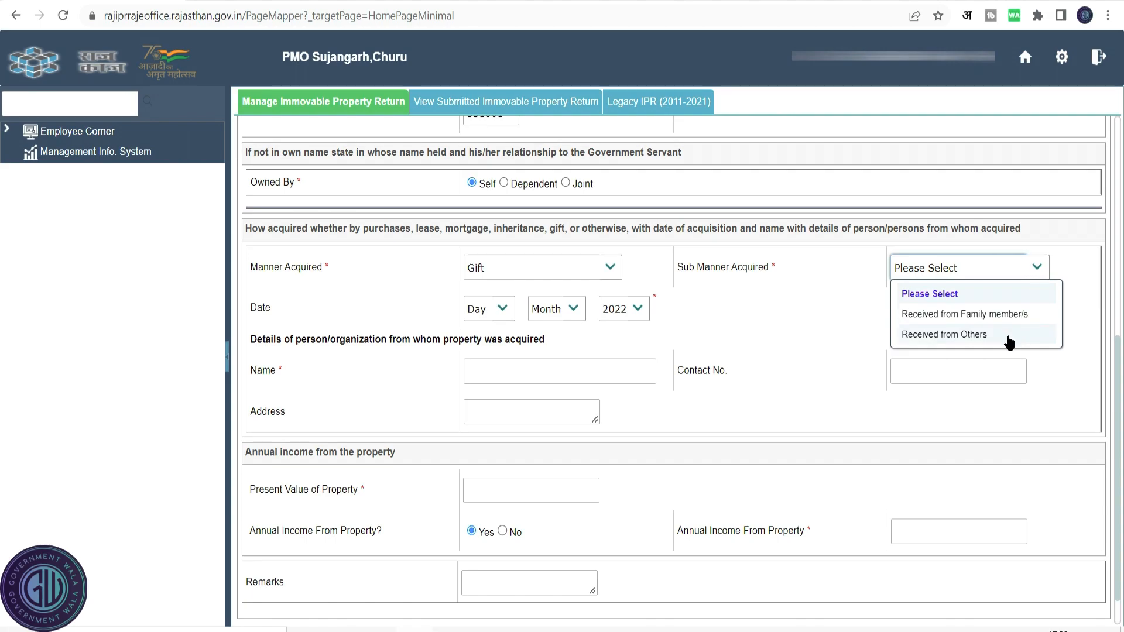
pyautogui.click(530, 268)
pyautogui.click(509, 376)
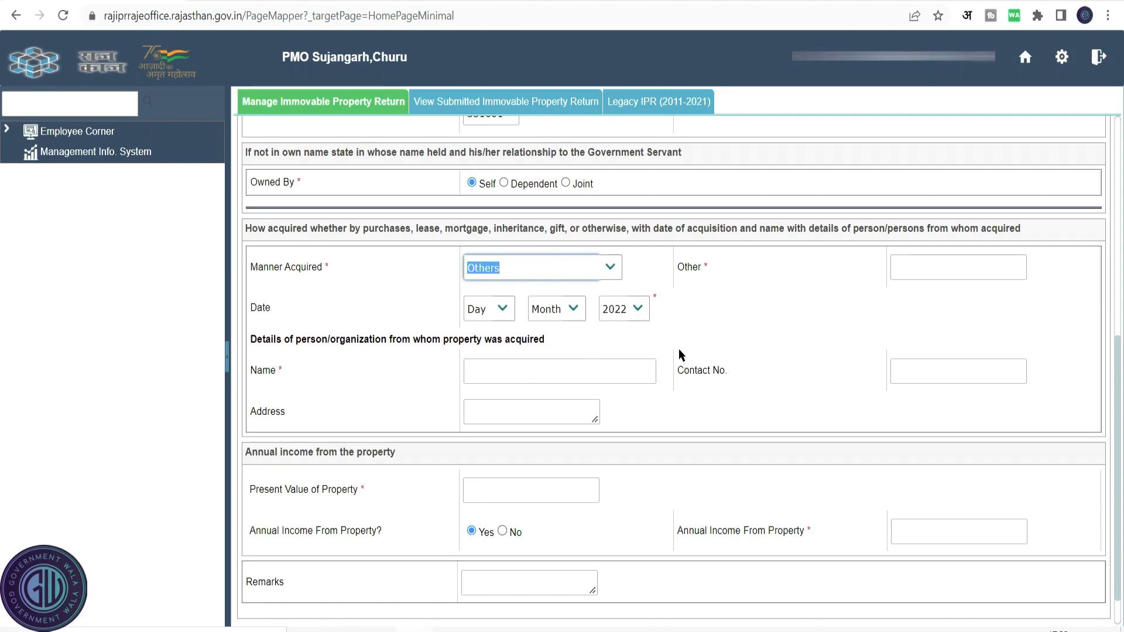
# Set acquisition to Purchase with sub manner Loan on 2 Apr 2022, and enter the seller's name.
pyautogui.click(945, 274)
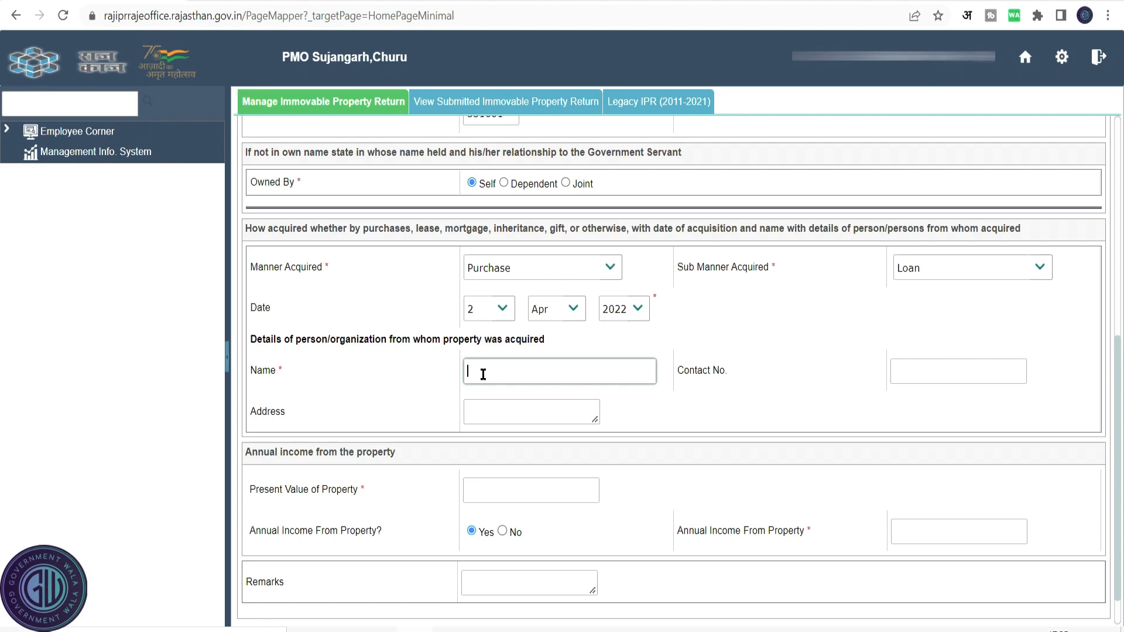
pyautogui.write('shyam')
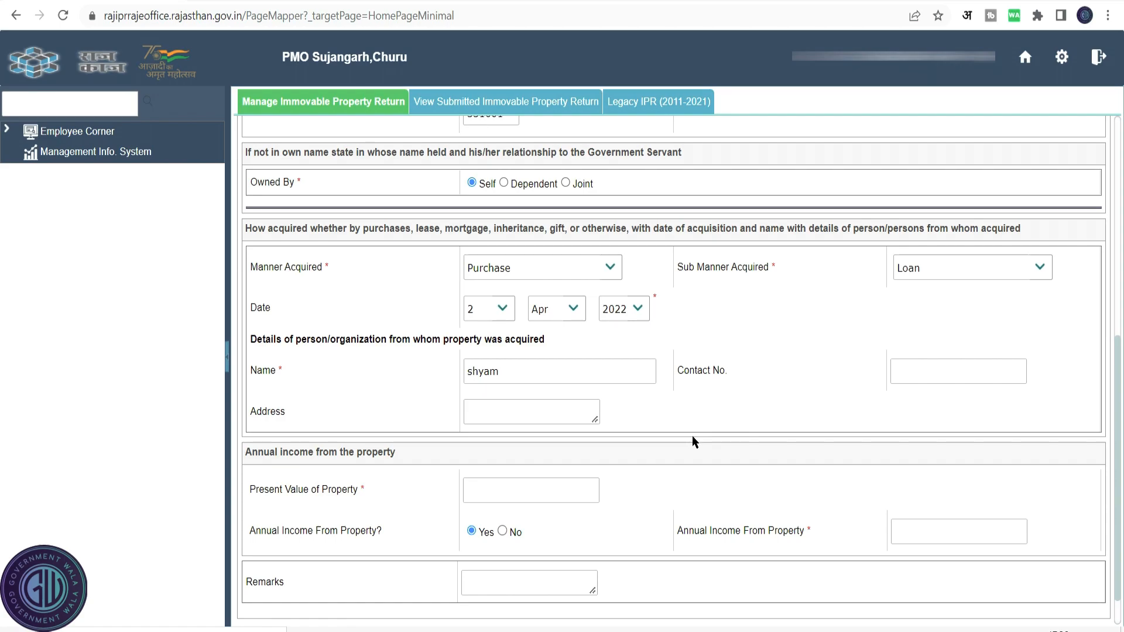
# Set the present value to 200000, annual income from property to No, and save the property.
pyautogui.click(567, 490)
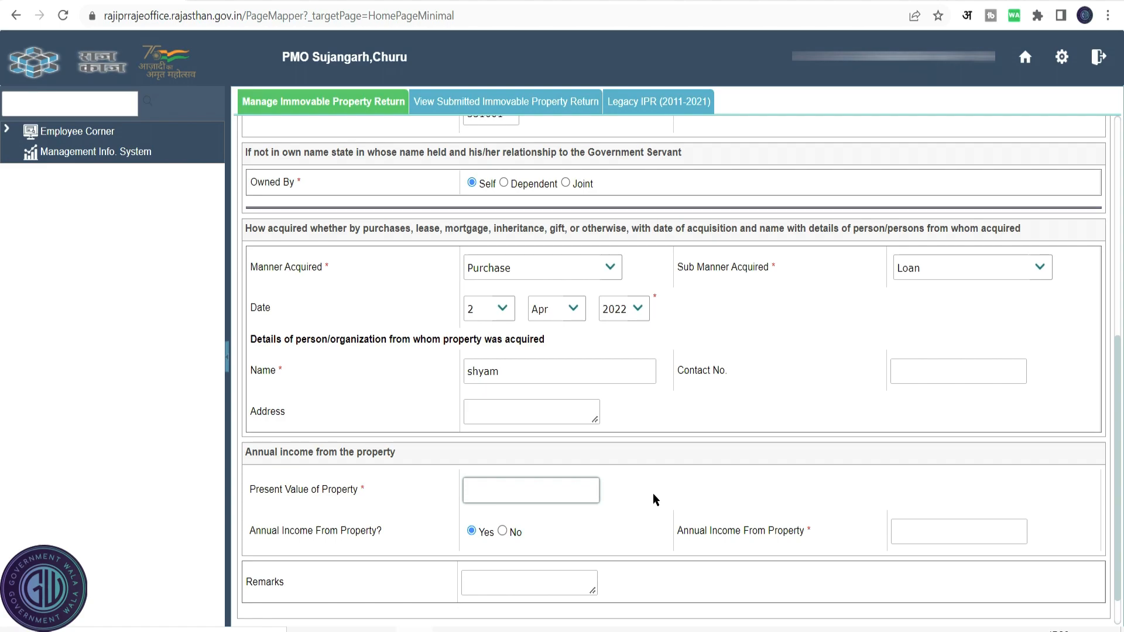
pyautogui.write('200000')
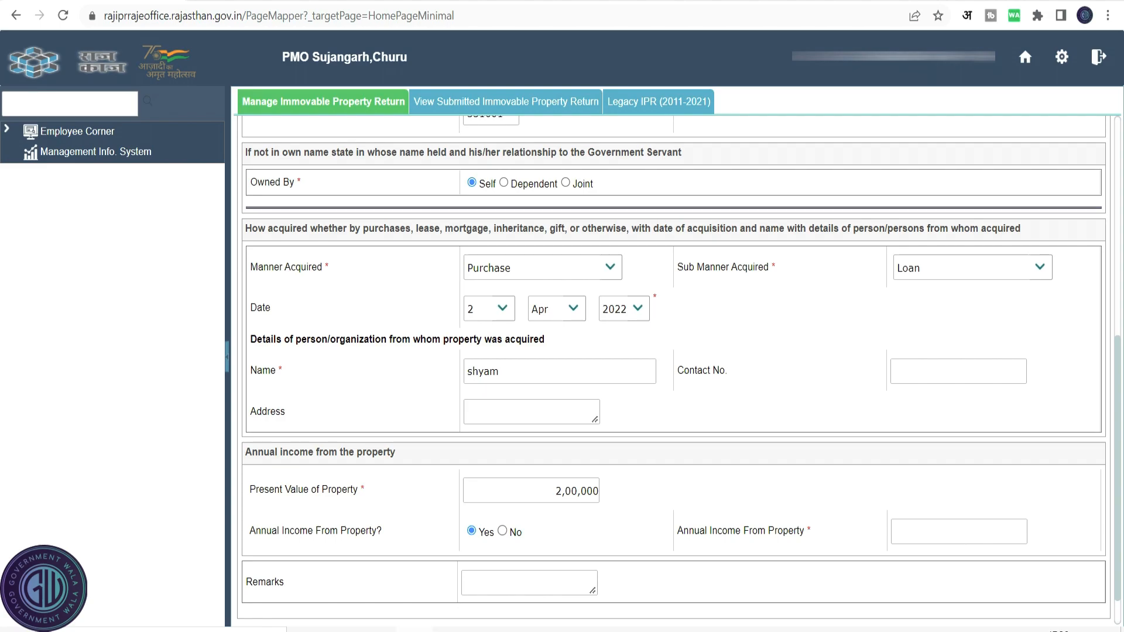
pyautogui.click(502, 531)
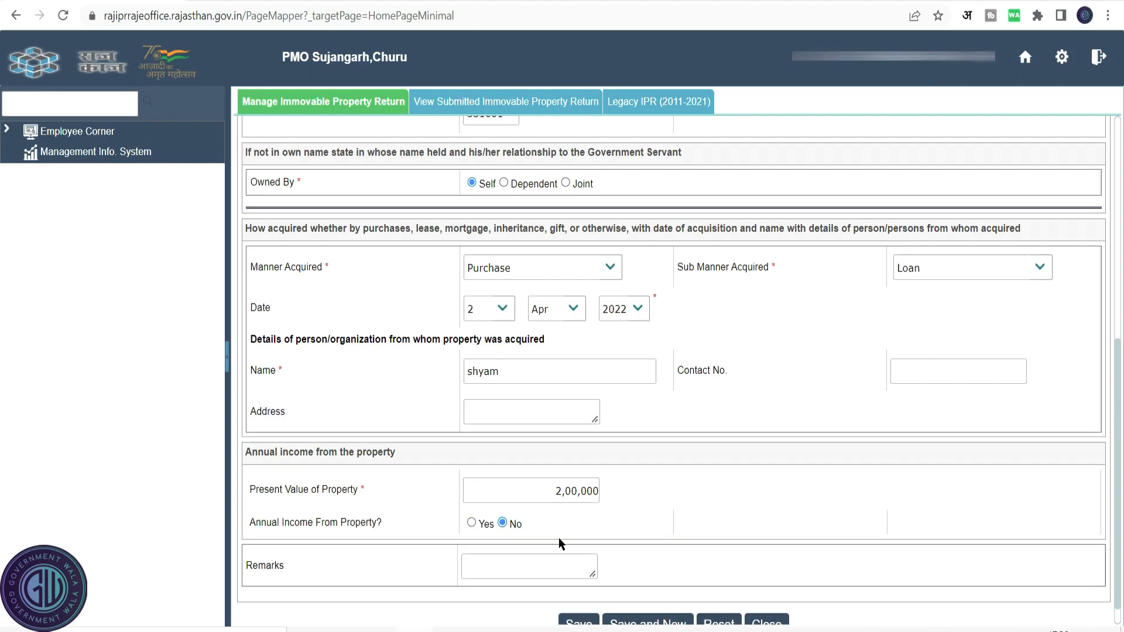
pyautogui.click(557, 566)
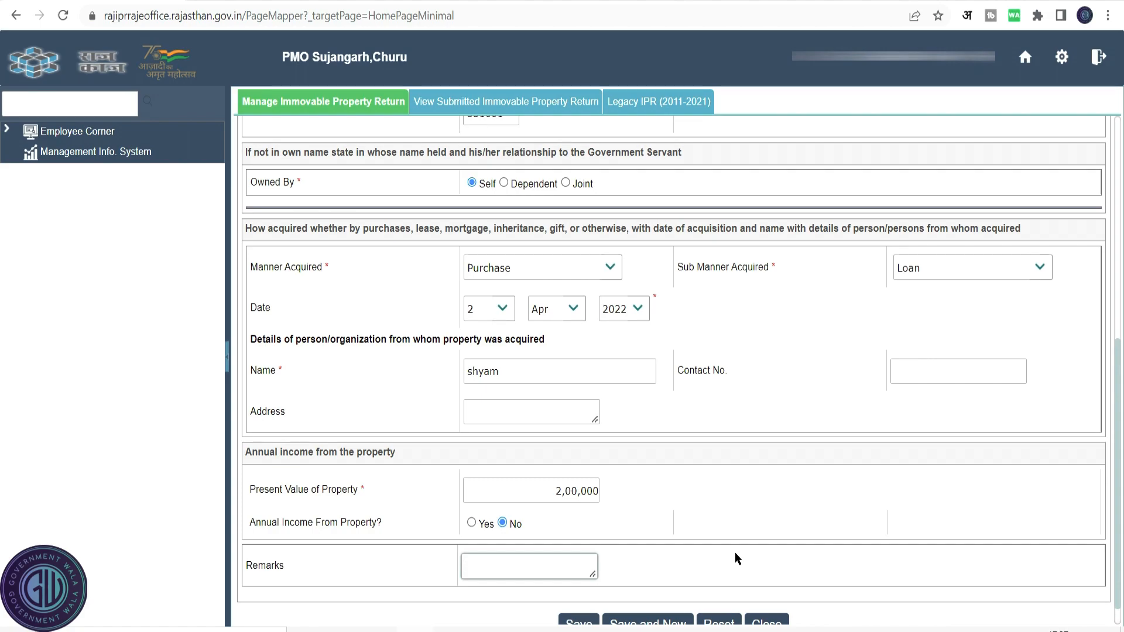
pyautogui.scroll(-1, 1019, 448)
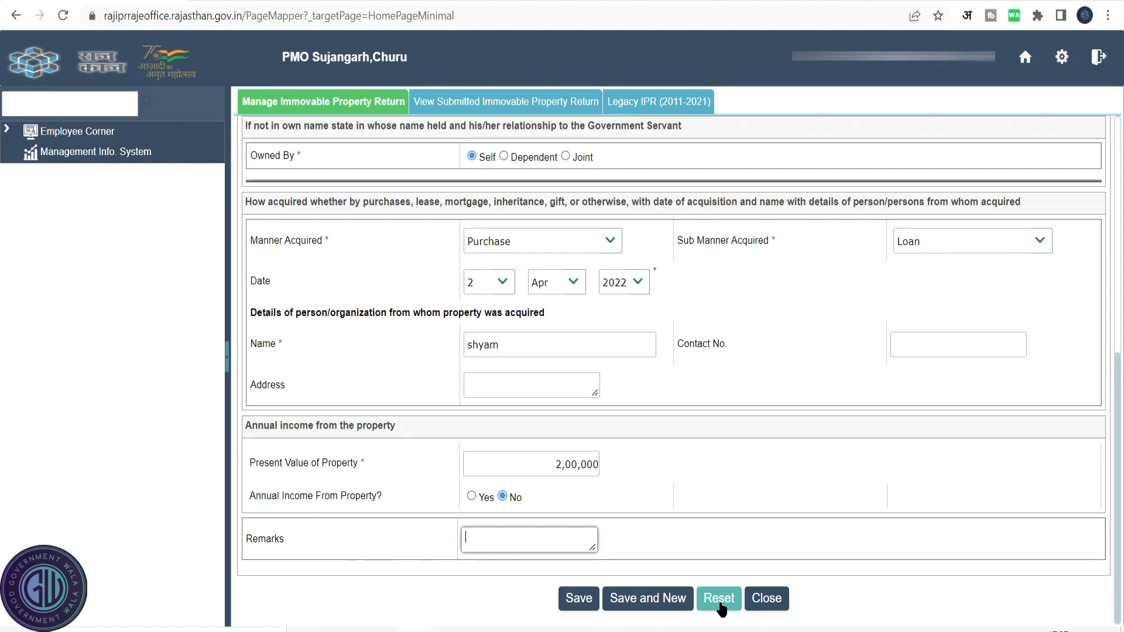
pyautogui.click(768, 600)
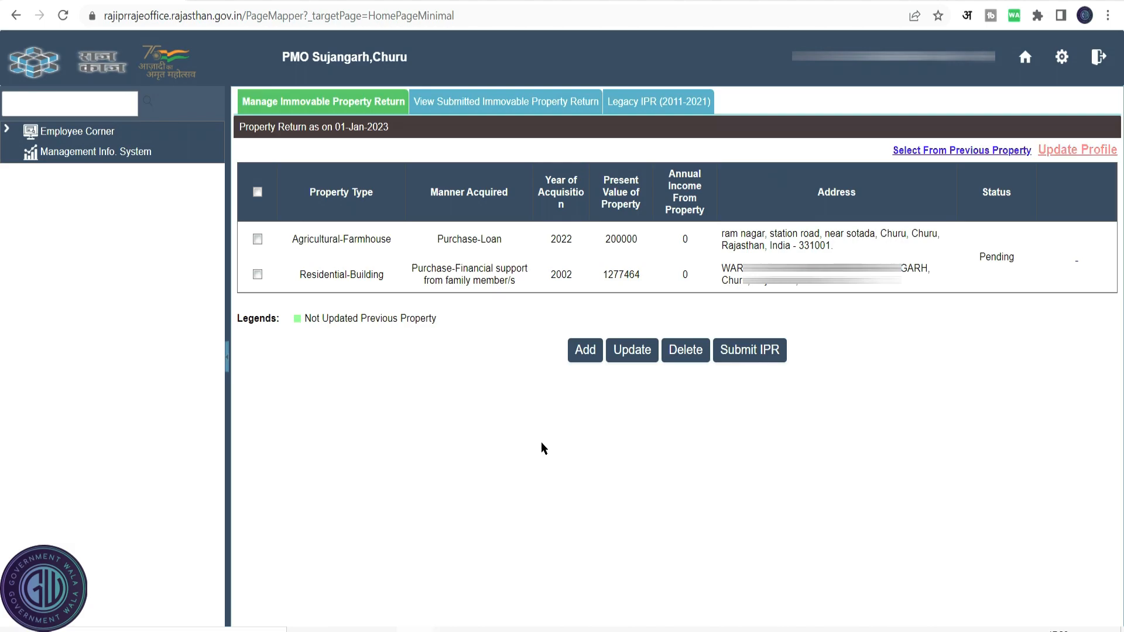
# Select both properties and review their IPR verification summary, then cancel it.
pyautogui.click(259, 240)
pyautogui.click(257, 275)
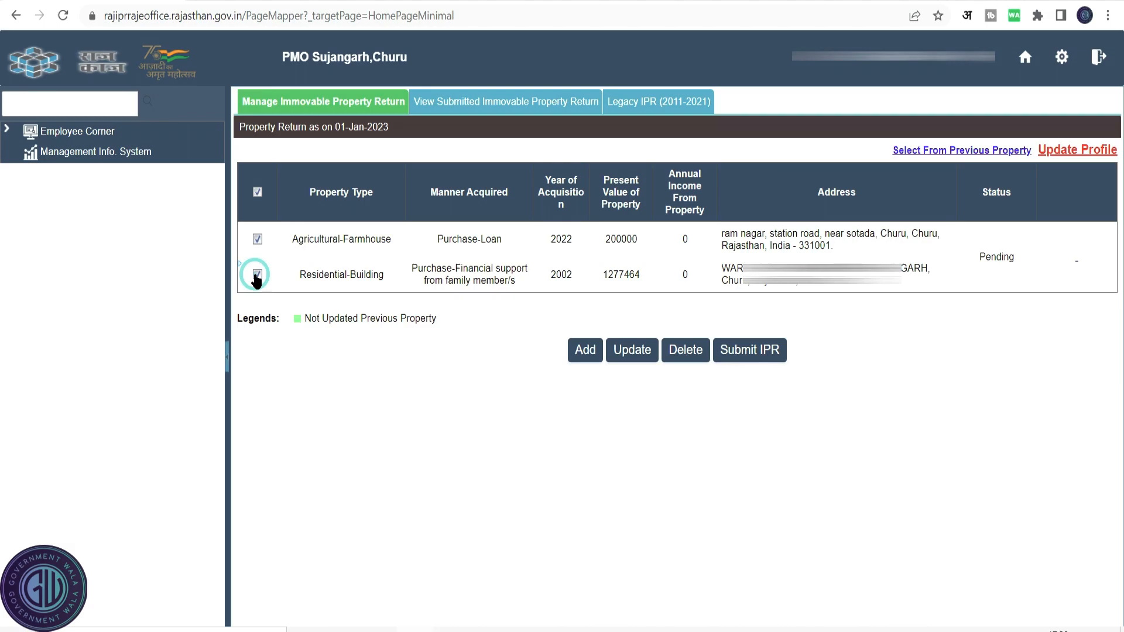
pyautogui.click(753, 362)
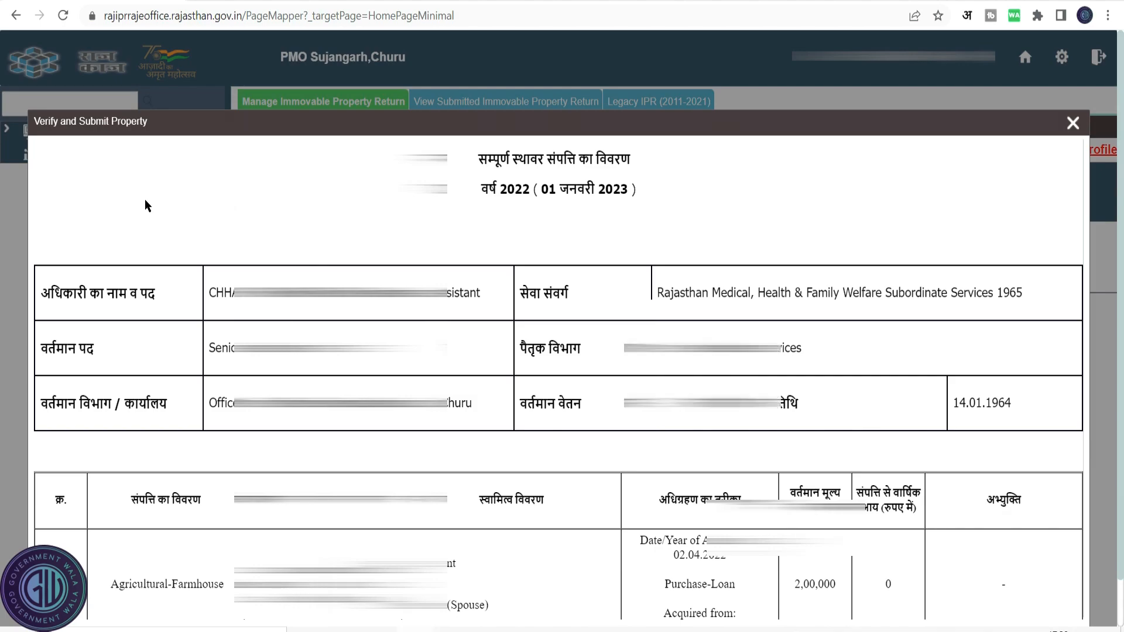
pyautogui.scroll(-6, 146, 199)
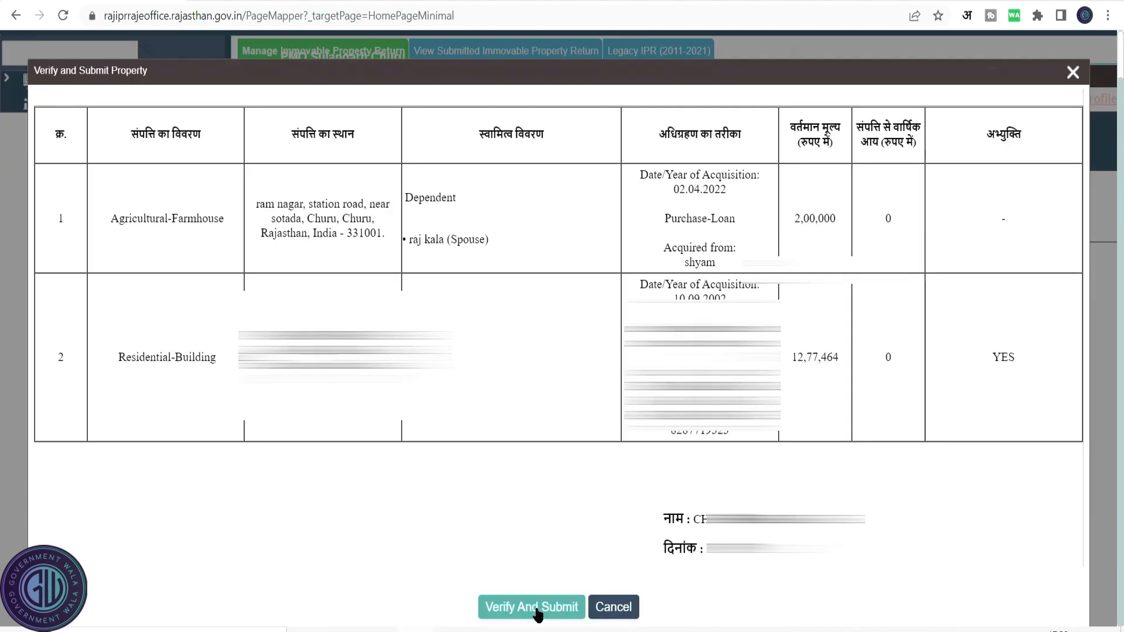
pyautogui.click(615, 608)
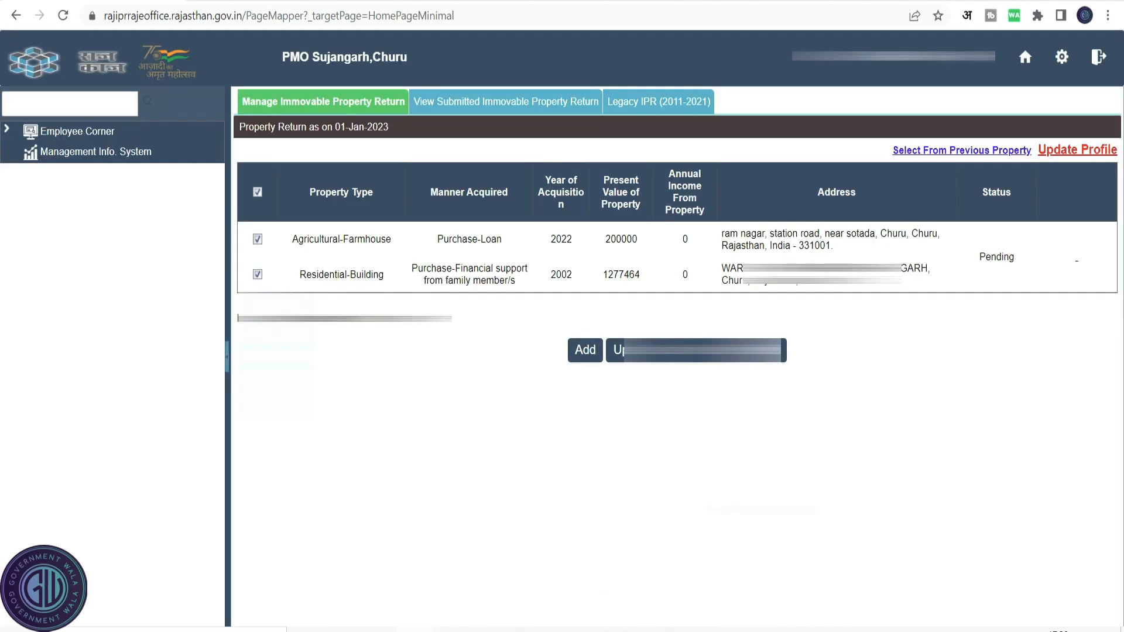
# Delete the Agricultural-Farmhouse property record, keeping the residential building.
pyautogui.click(257, 274)
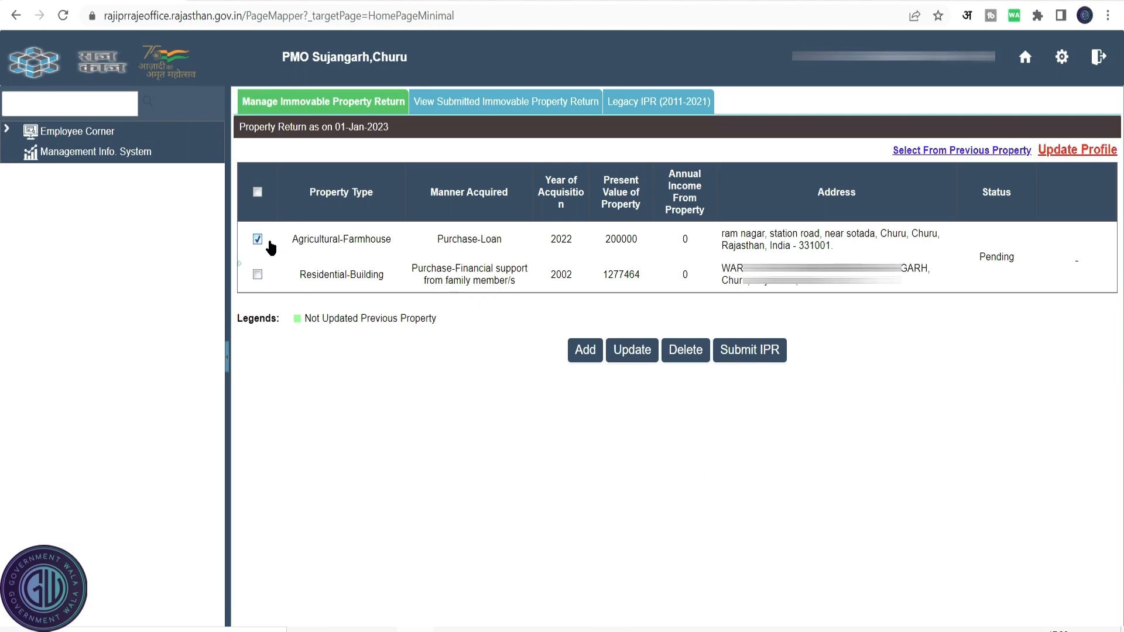
pyautogui.click(678, 358)
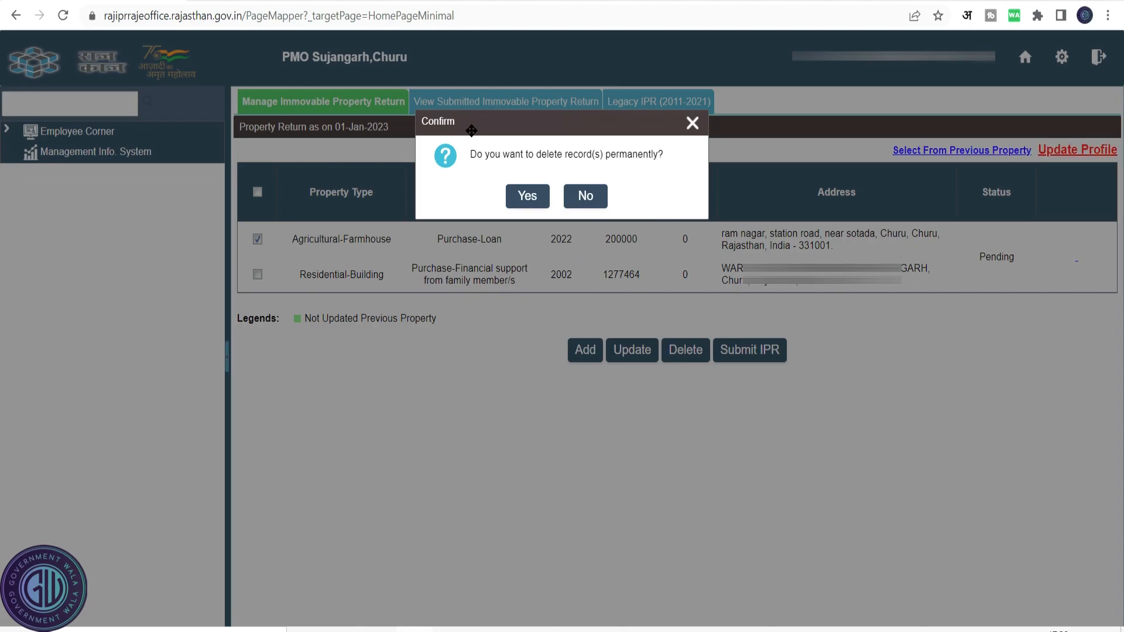
pyautogui.click(518, 198)
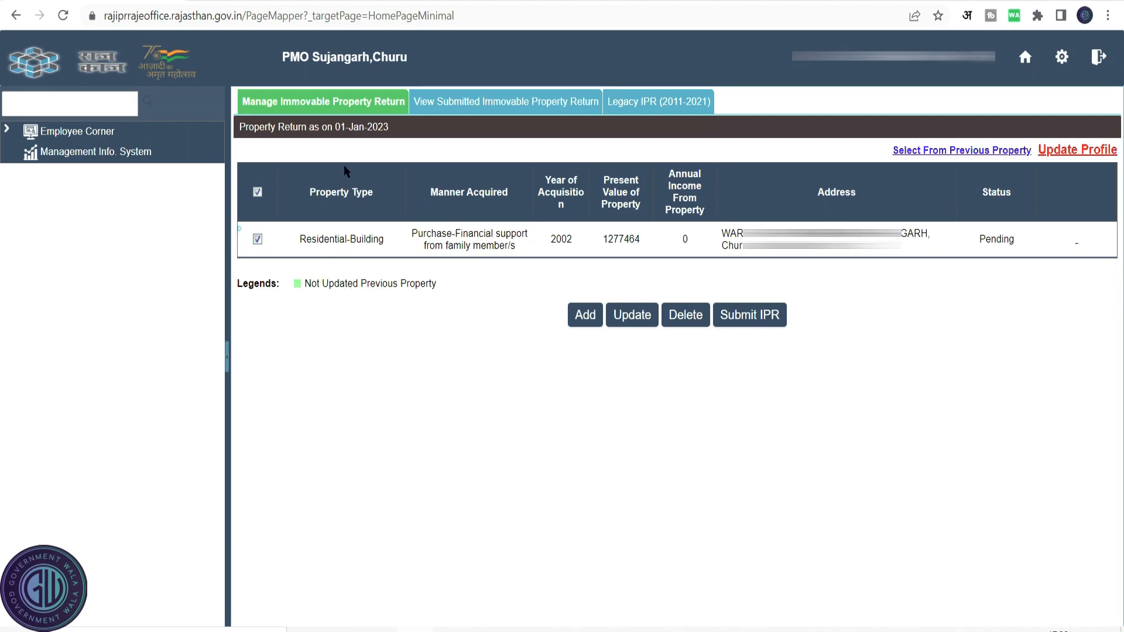
# Submit the IPR for the residential building, confirming the submission and verifying it with the OTP.
pyautogui.click(749, 315)
pyautogui.scroll(-3, 908, 463)
pyautogui.scroll(-1, 505, 586)
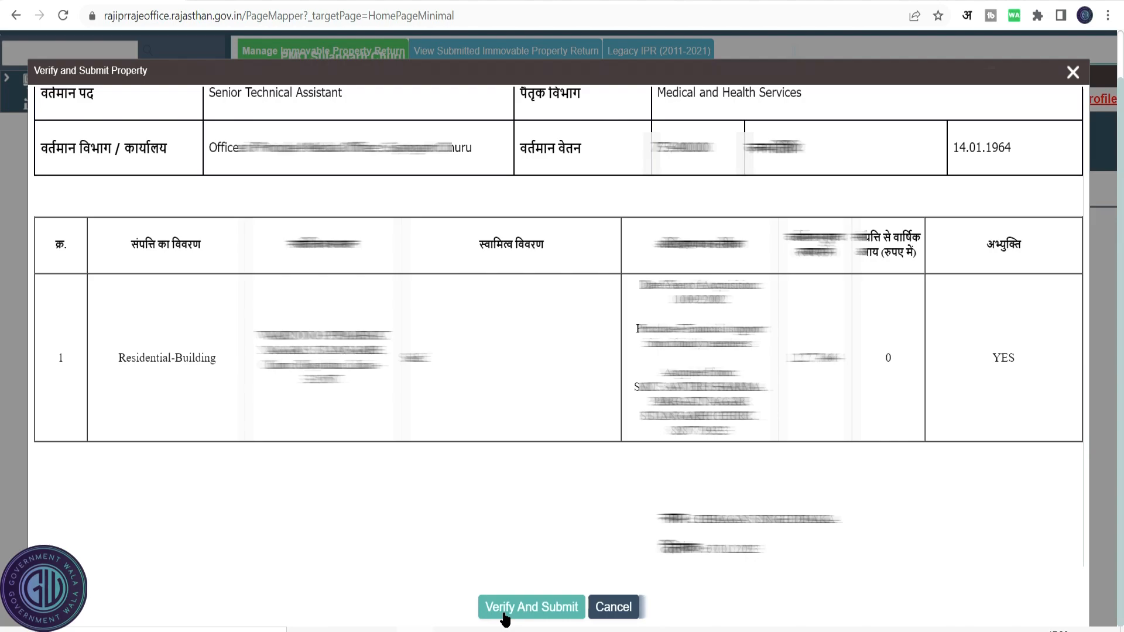
pyautogui.click(505, 609)
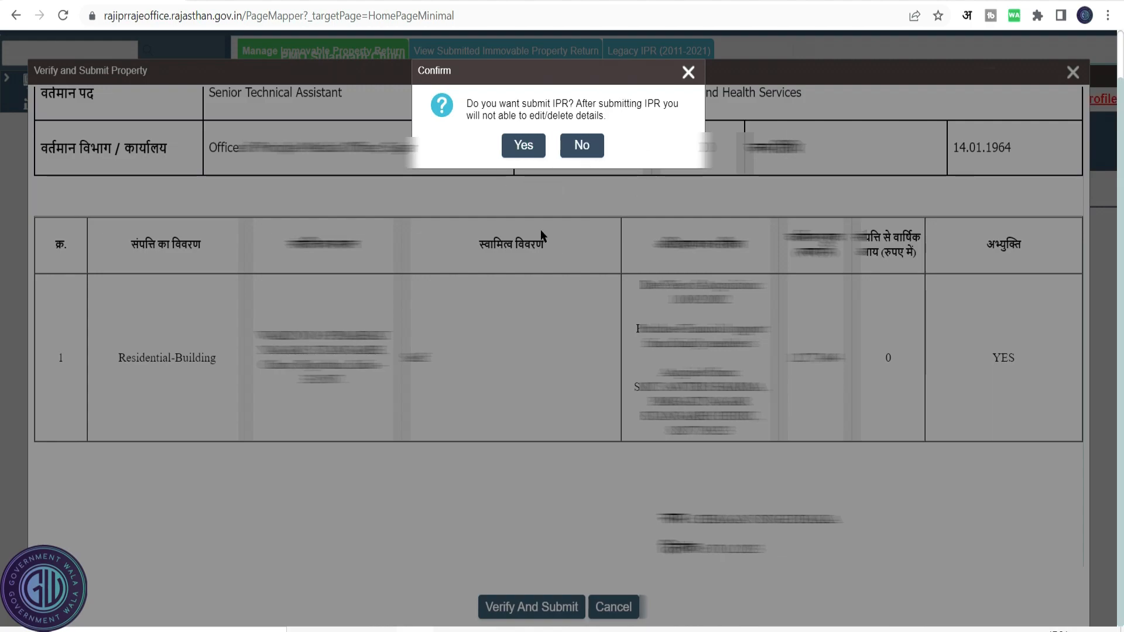
pyautogui.click(527, 154)
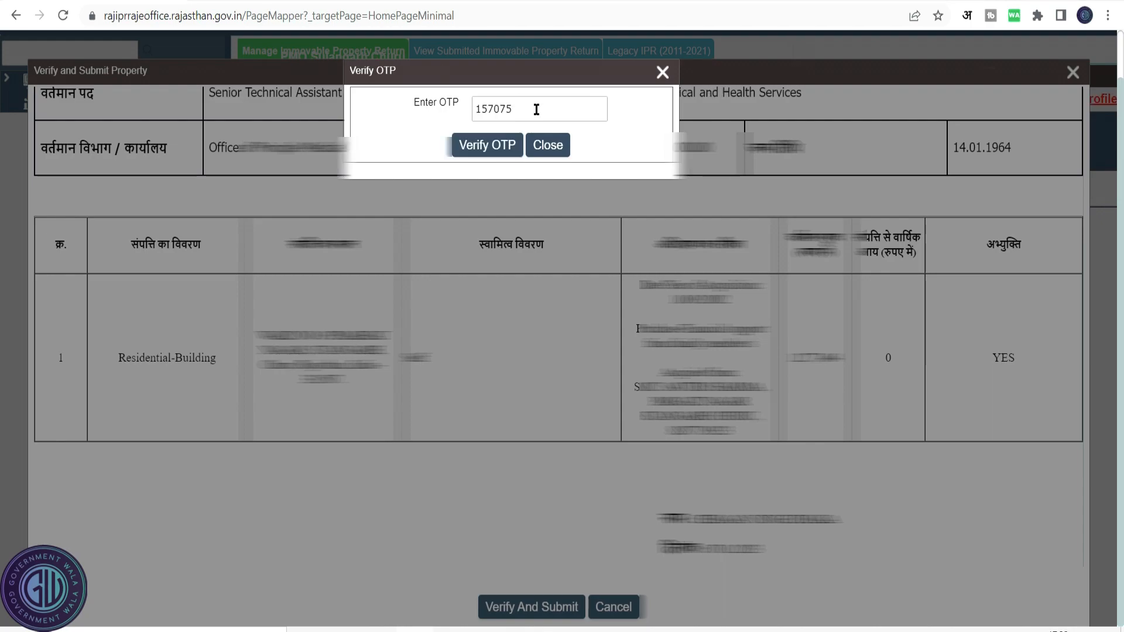
pyautogui.click(502, 146)
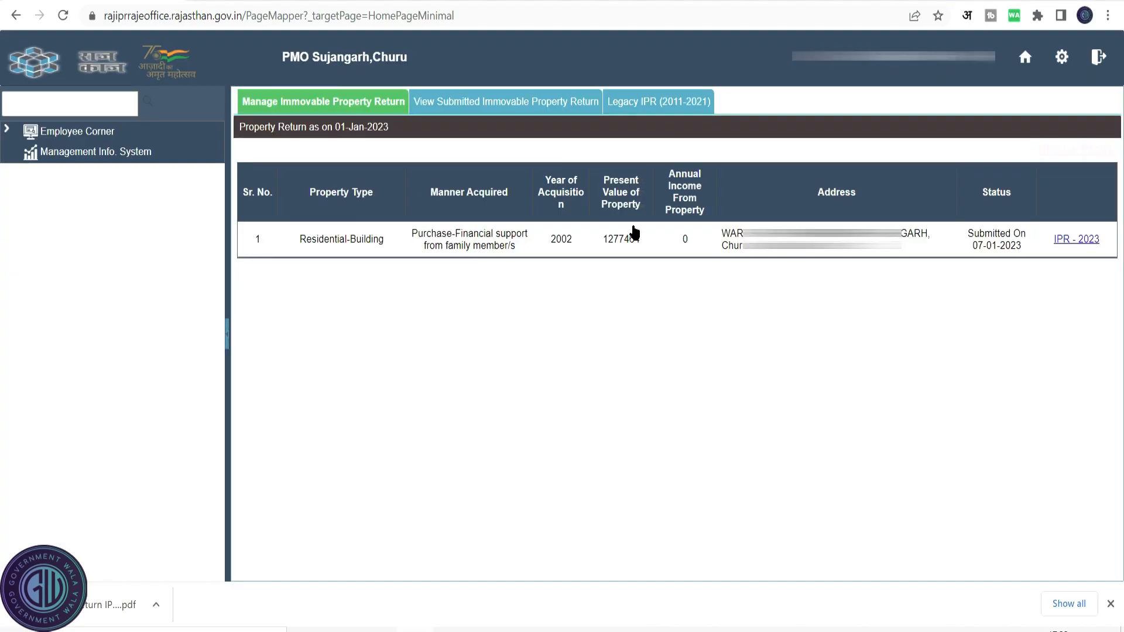